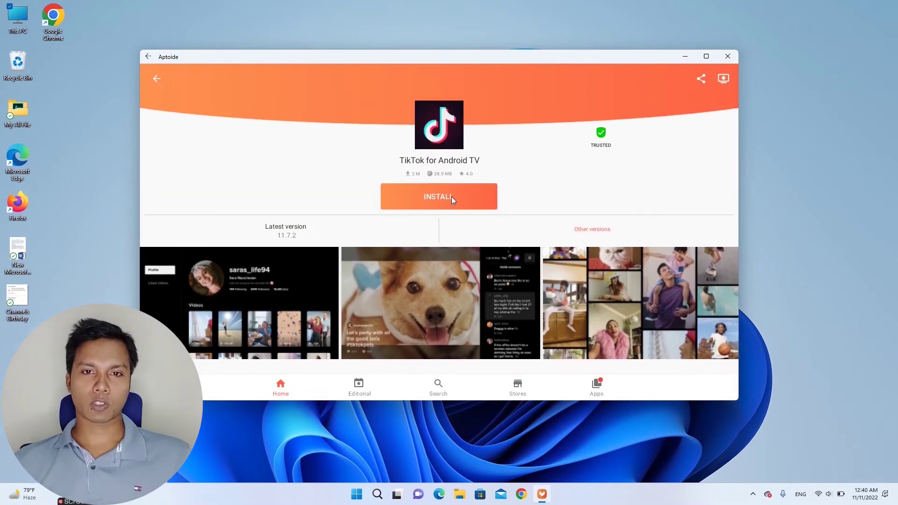
Start installing TikTok for Android TV from its Aptoide page.
click(451, 197)
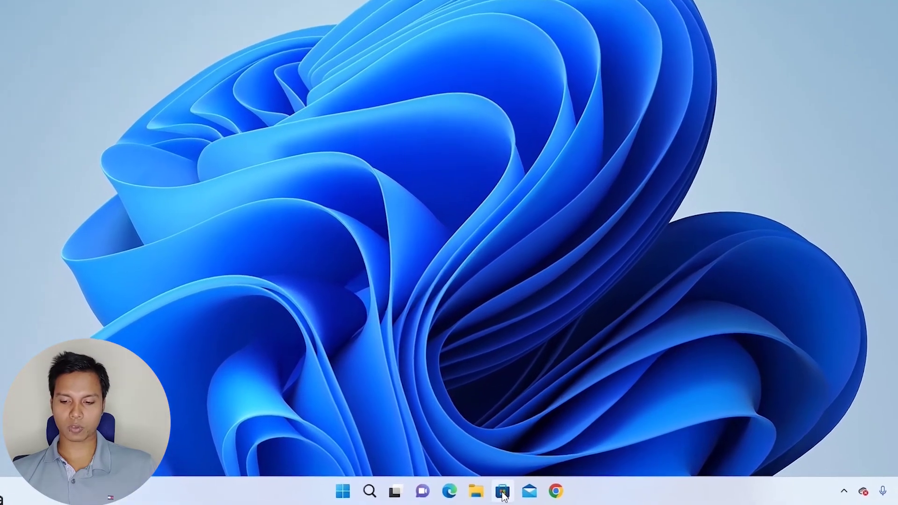
Launch Microsoft Store from the taskbar and search for the Amazon Appstore app page.
click(502, 492)
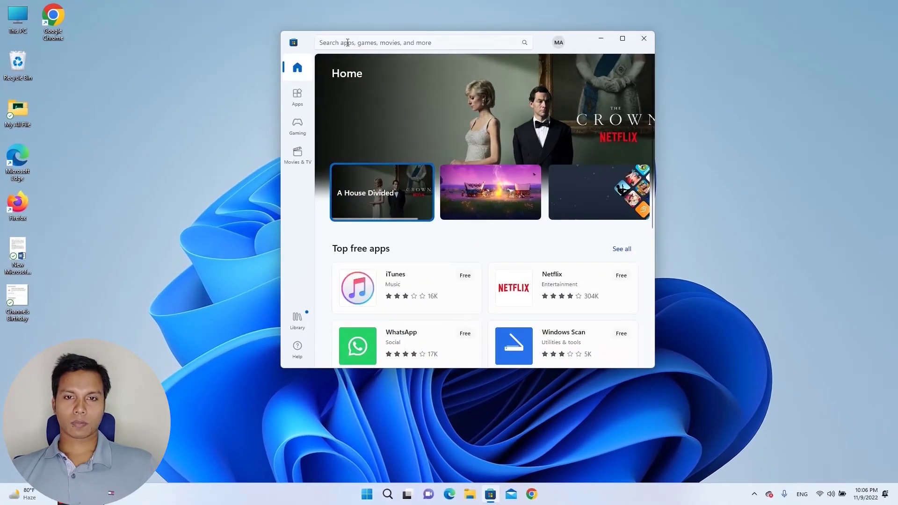
click(347, 41)
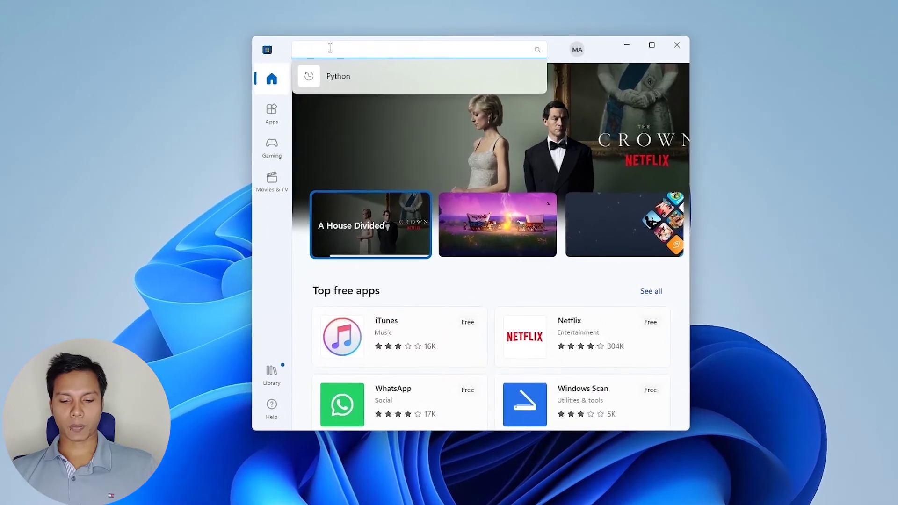
text(am)
text(az)
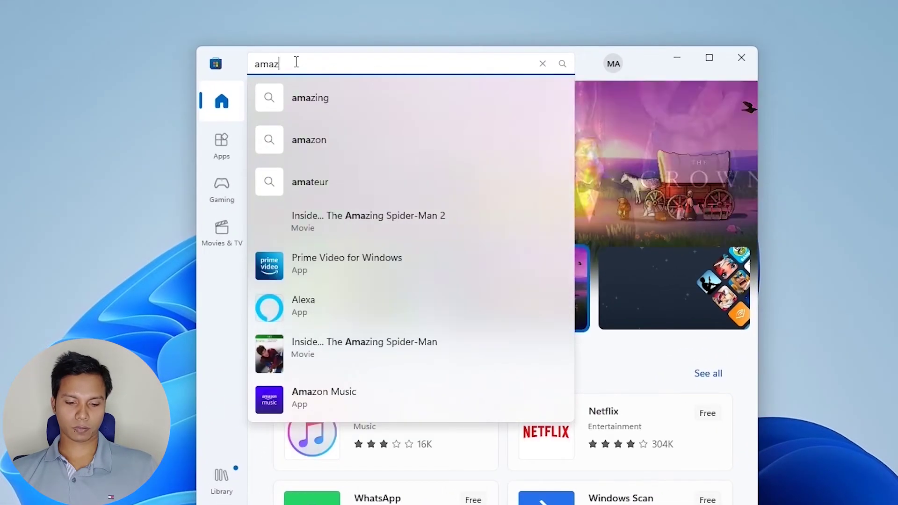
text(on appstore)
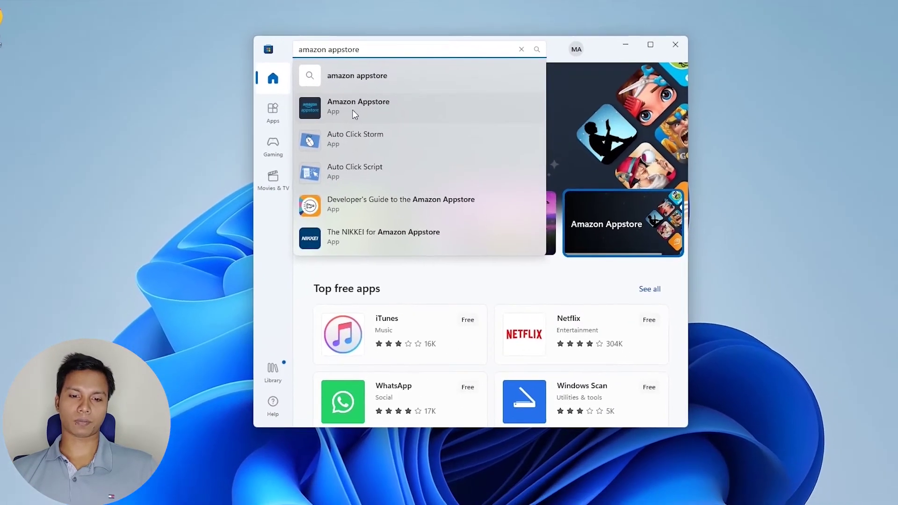
click(344, 118)
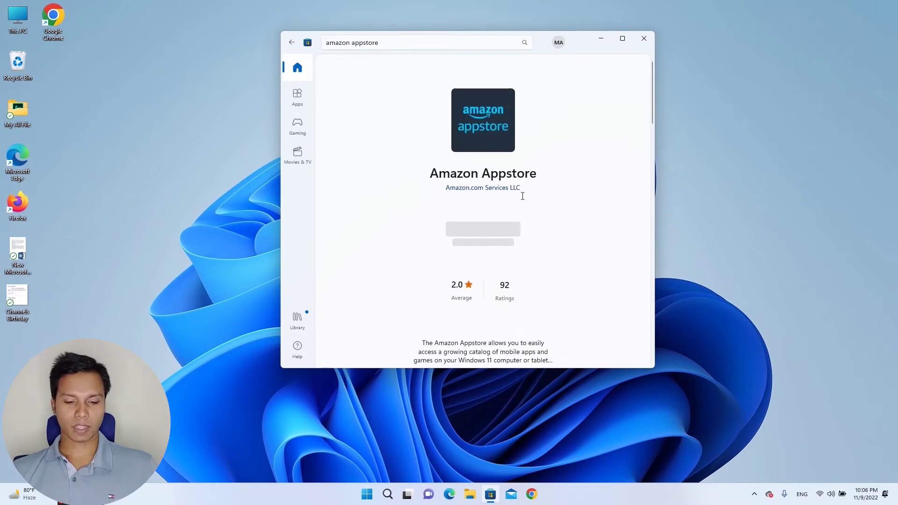
scroll(555, 246, down, 2)
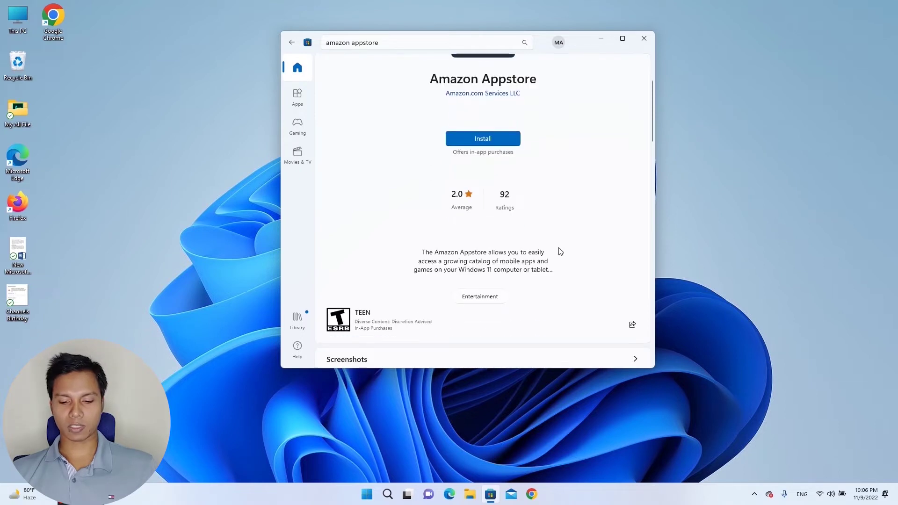
scroll(559, 248, down, 3)
scroll(558, 248, down, 3)
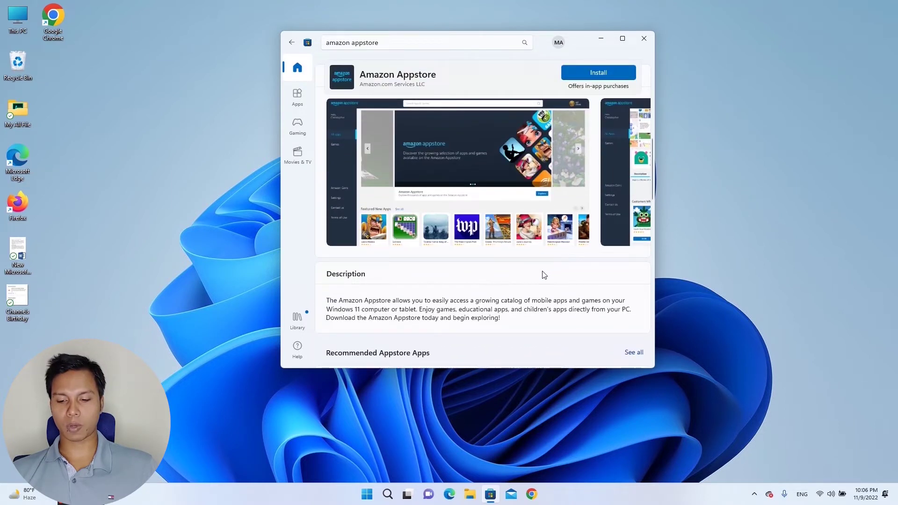
scroll(547, 266, down, 2)
scroll(546, 267, up, 2)
scroll(548, 264, down, 3)
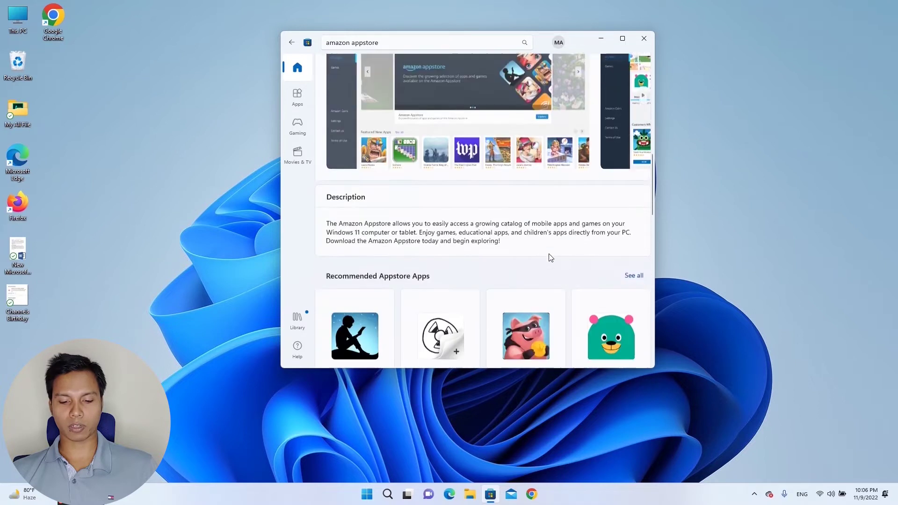
scroll(550, 257, down, 3)
scroll(551, 257, down, 3)
scroll(550, 267, up, 3)
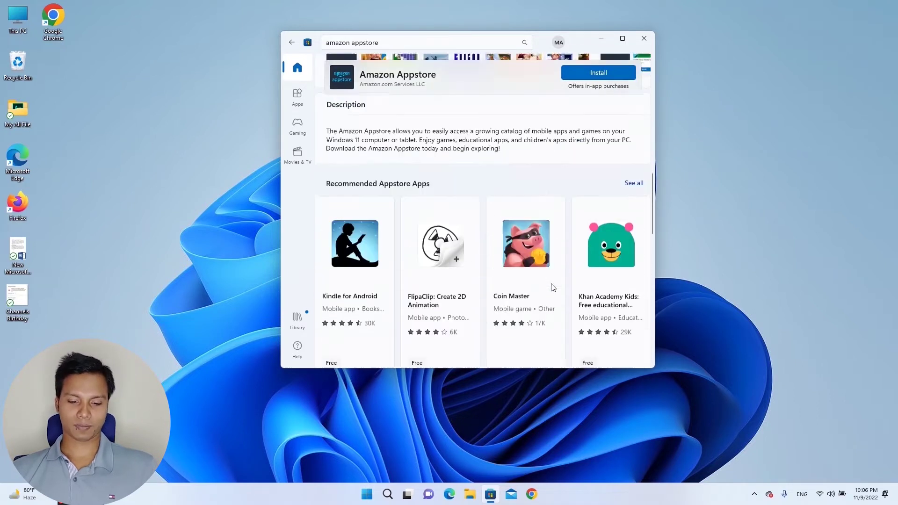
scroll(552, 284, up, 4)
scroll(553, 284, up, 3)
scroll(552, 284, up, 3)
scroll(552, 283, up, 2)
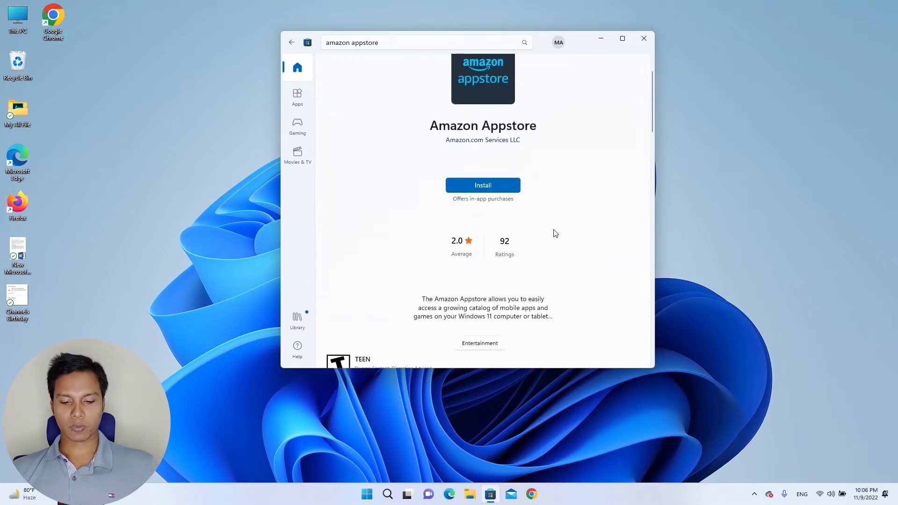
scroll(555, 236, up, 2)
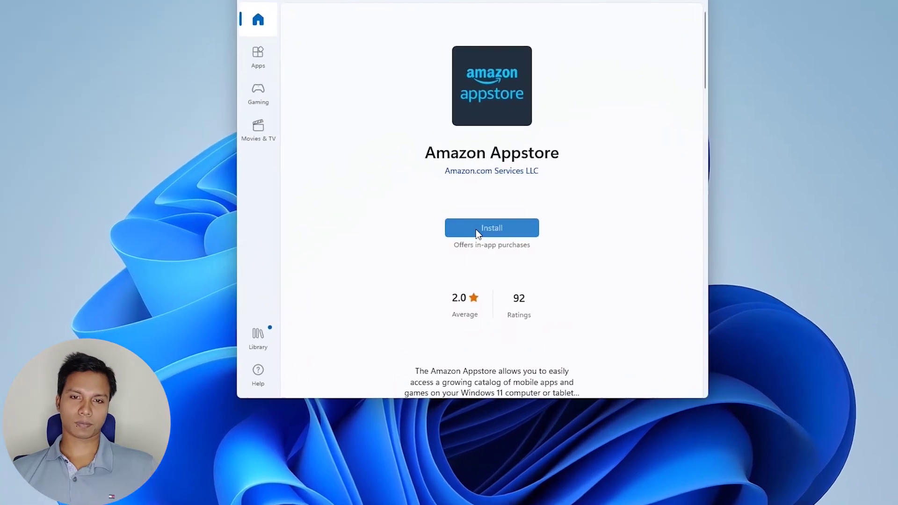
Install Amazon Appstore, downloading Windows Subsystem for Android, and launch the Appstore.
click(479, 229)
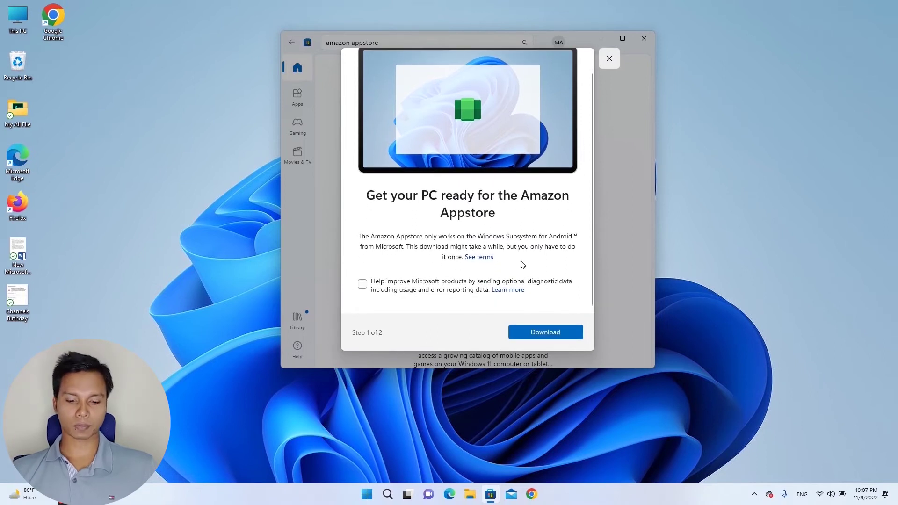
click(545, 332)
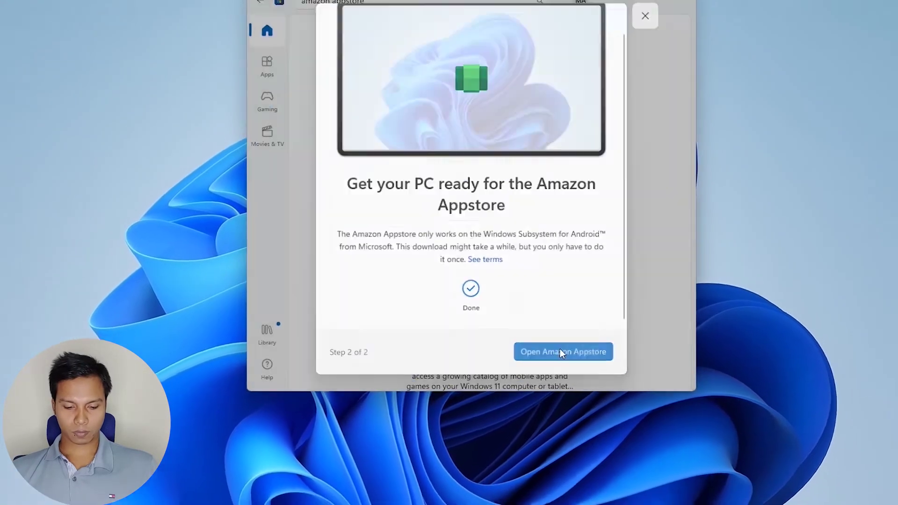
click(560, 352)
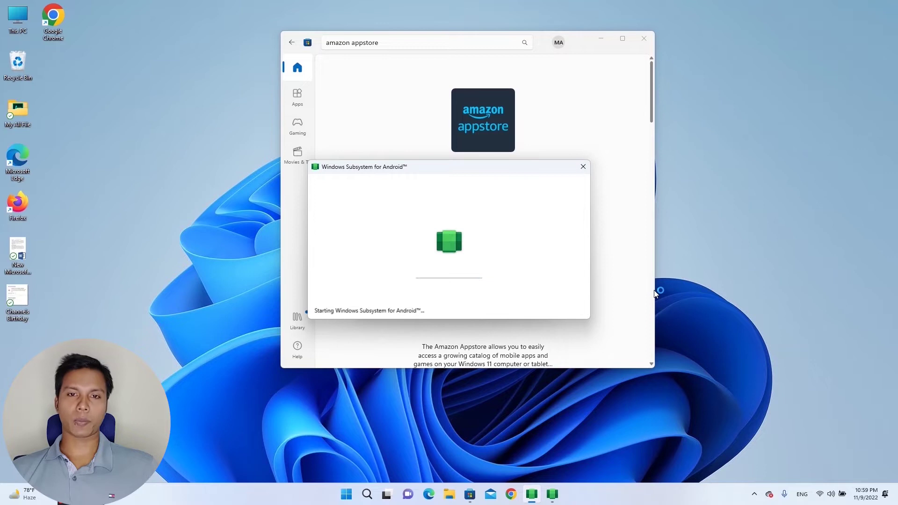
Dismiss the WSA virtualization error and move the Store window to the left.
drag(715, 120, 676, 68)
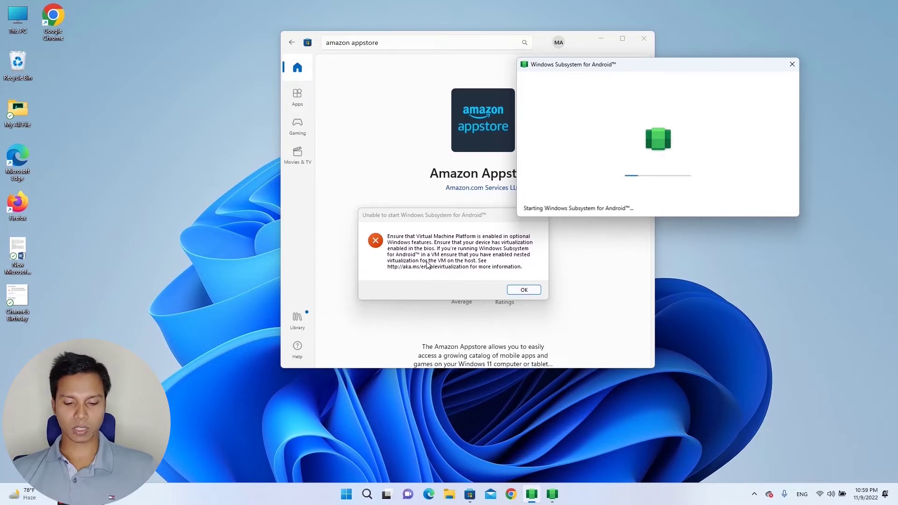
click(524, 290)
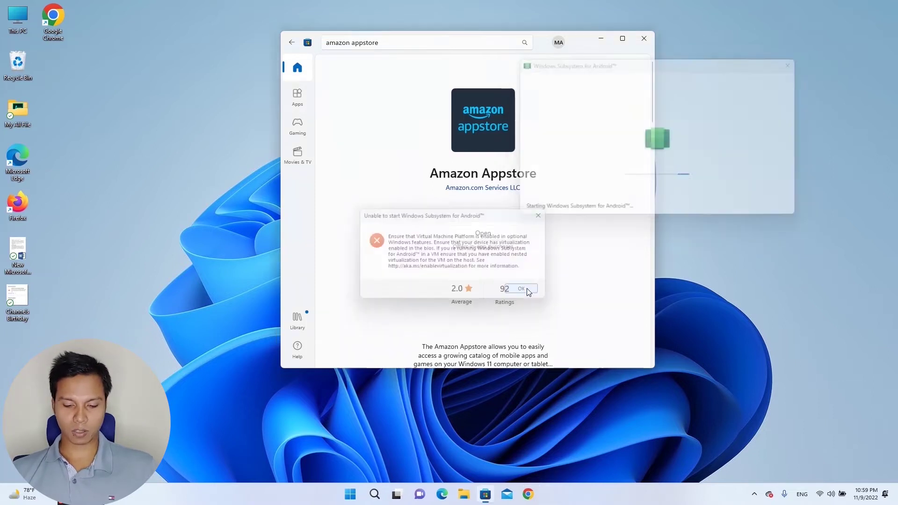
drag(393, 42, 265, 45)
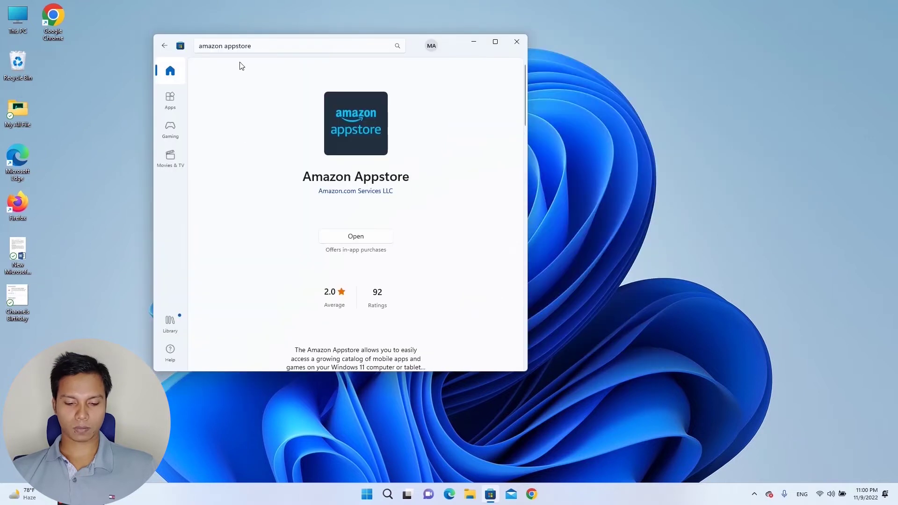
Search the Store for 'apk' and install the APK Installers app.
click(200, 46)
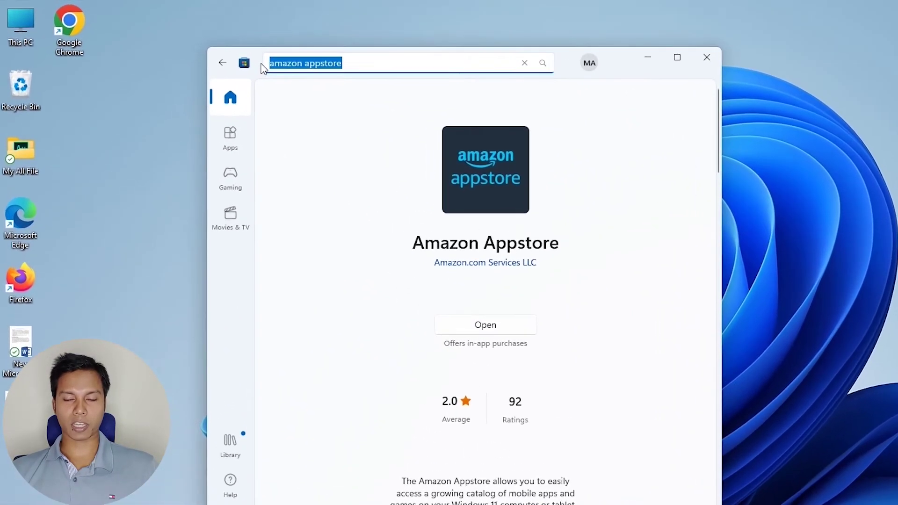
text(apk)
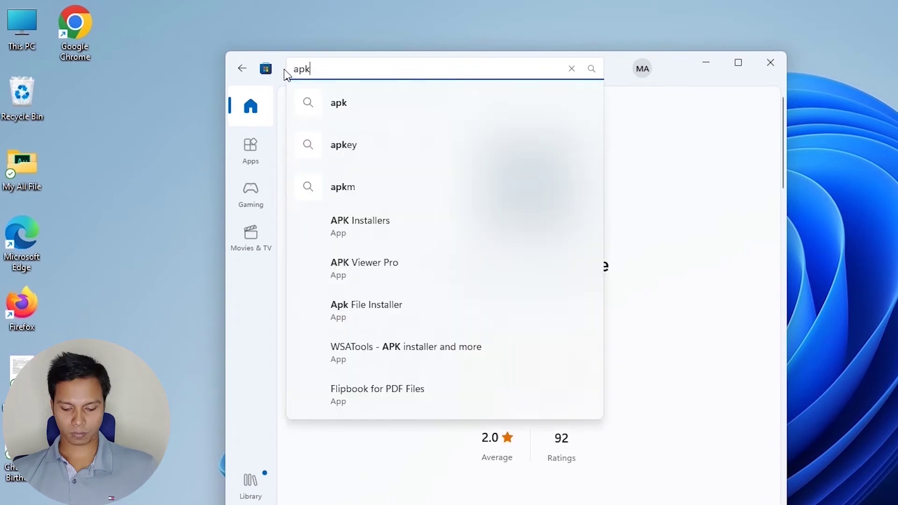
click(368, 232)
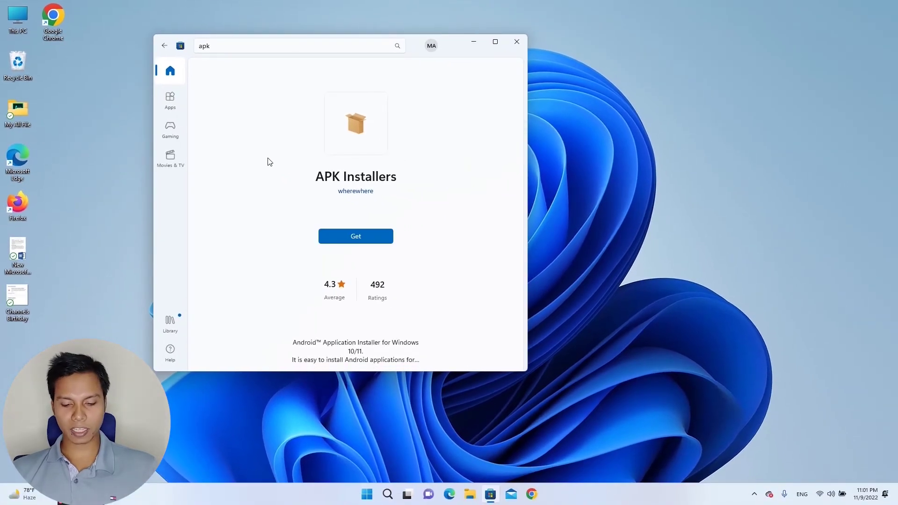
click(360, 240)
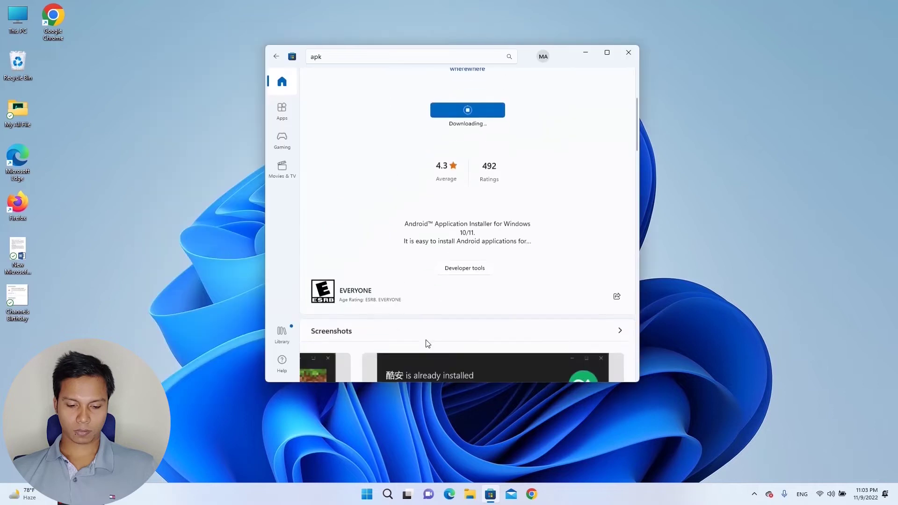
scroll(426, 339, down, 4)
scroll(426, 339, down, 5)
scroll(426, 340, down, 3)
scroll(425, 344, down, 5)
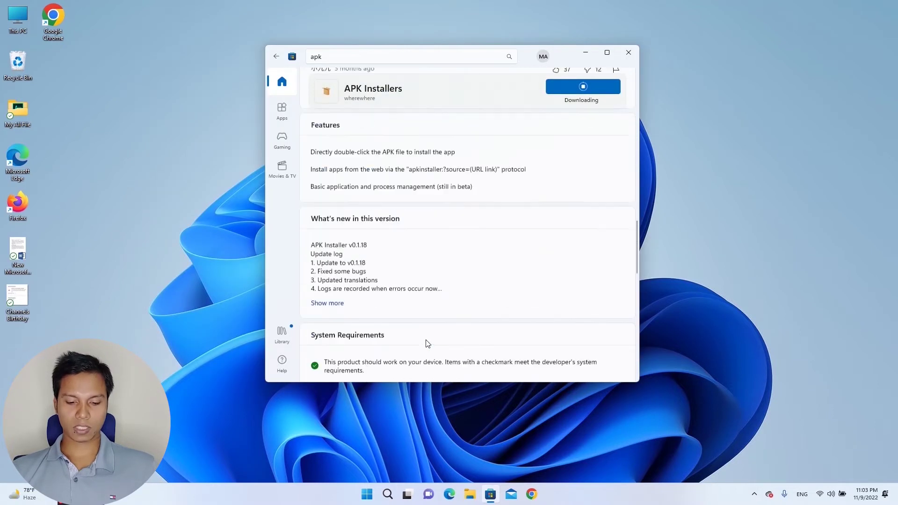
scroll(426, 344, down, 3)
scroll(425, 343, down, 4)
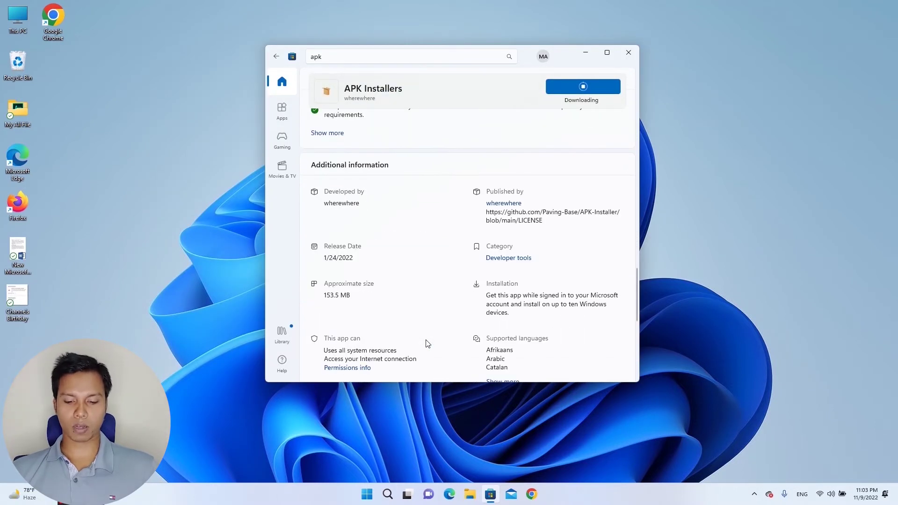
scroll(336, 312, down, 2)
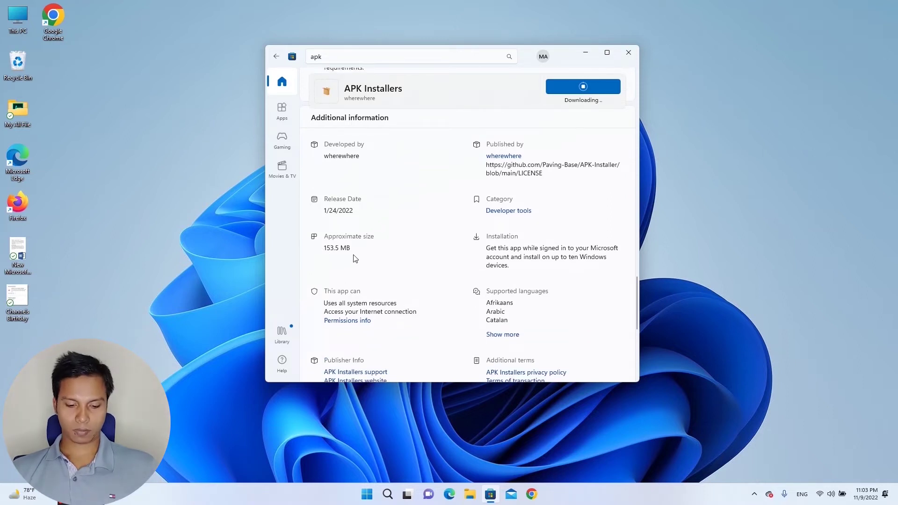
scroll(353, 258, up, 2)
scroll(444, 348, up, 5)
scroll(444, 347, up, 6)
scroll(444, 347, up, 6)
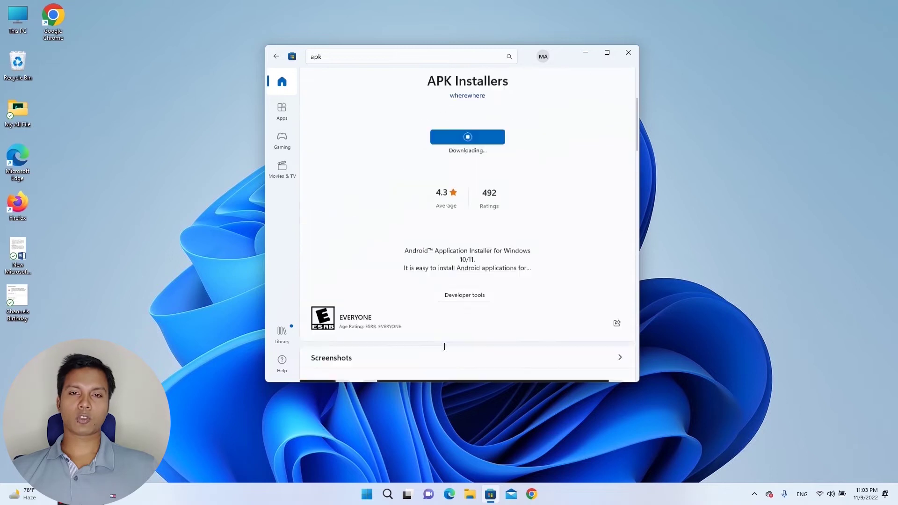
scroll(445, 348, up, 3)
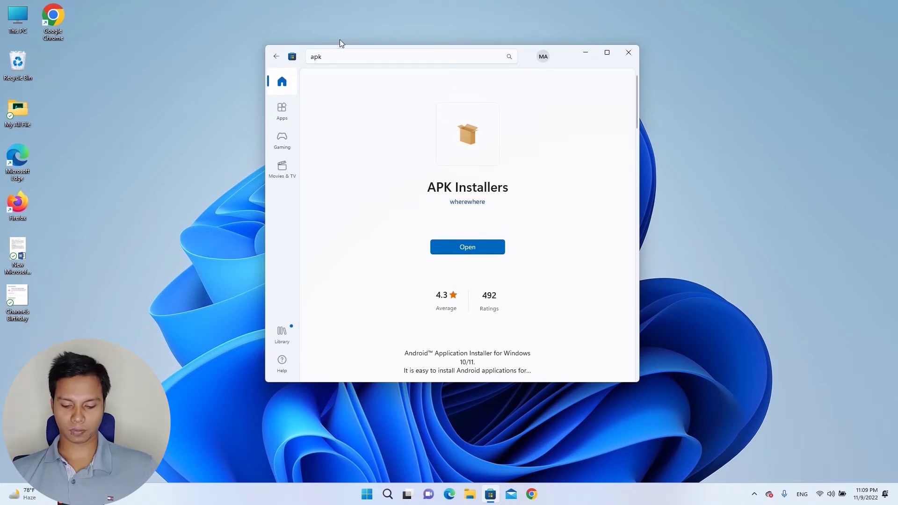
Search the Store for 'amazon' and bring up the Amazon Appstore product page.
click(335, 57)
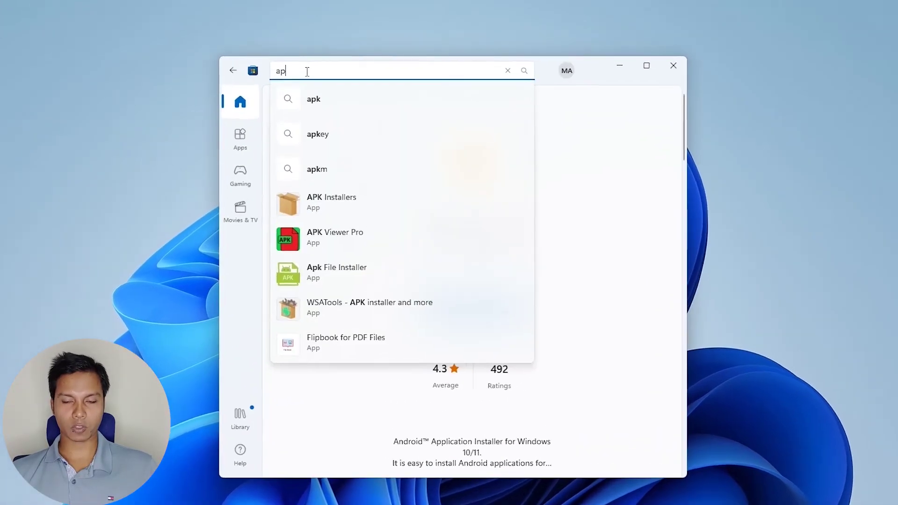
key(ctrl+a)
key(BackSpace)
text(am)
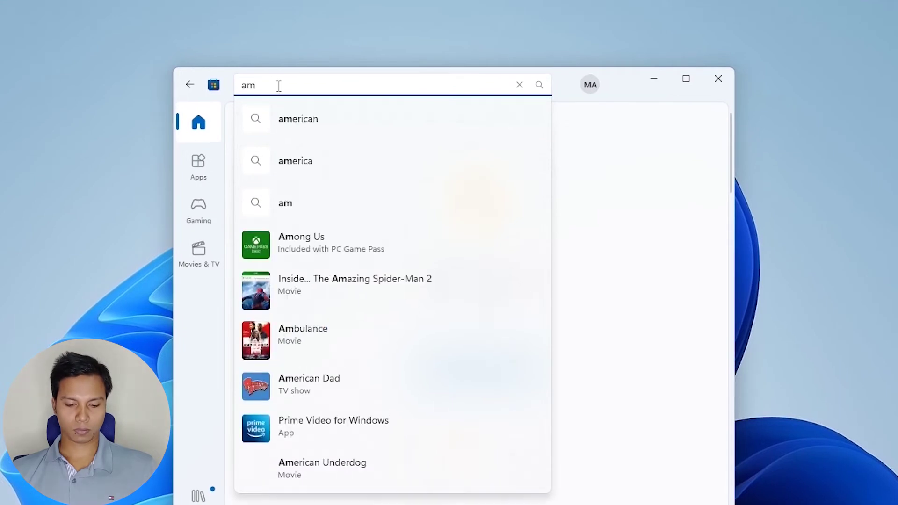
text(azon)
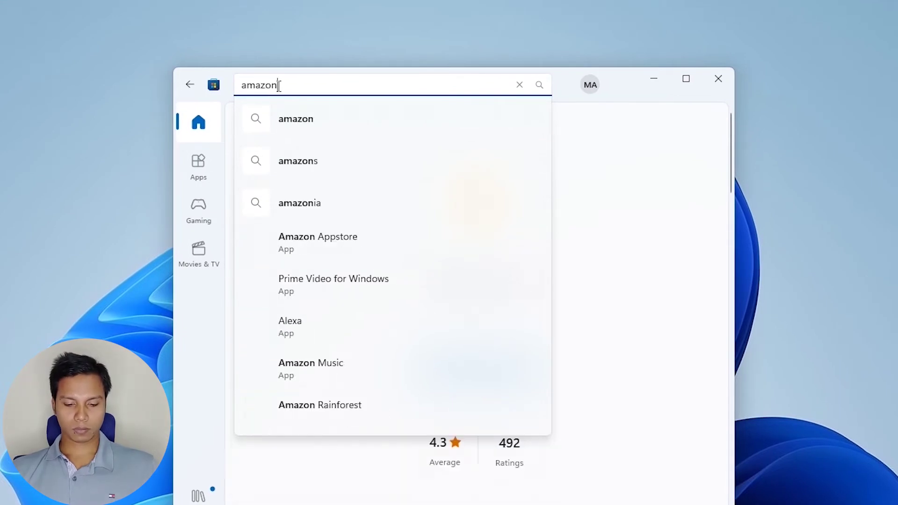
click(307, 254)
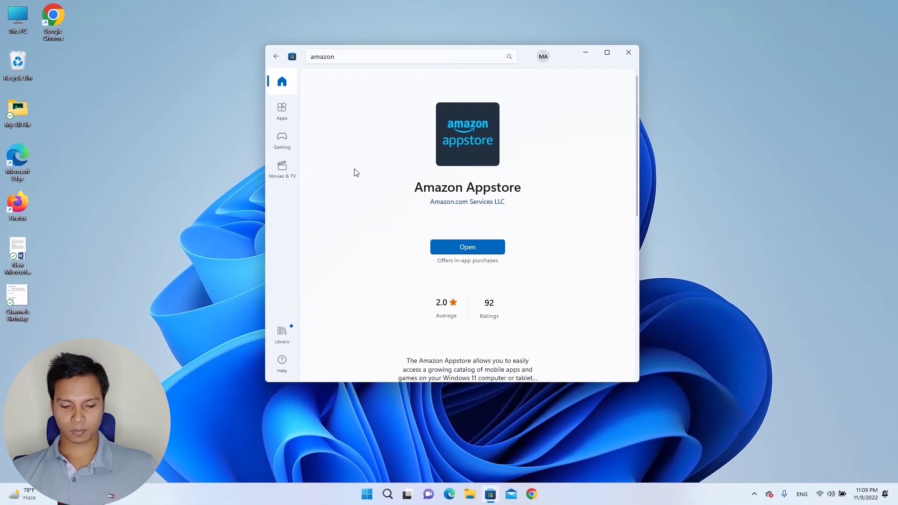
Launch Amazon Appstore so WSA starts, moving its dialog and the Store window aside.
click(447, 249)
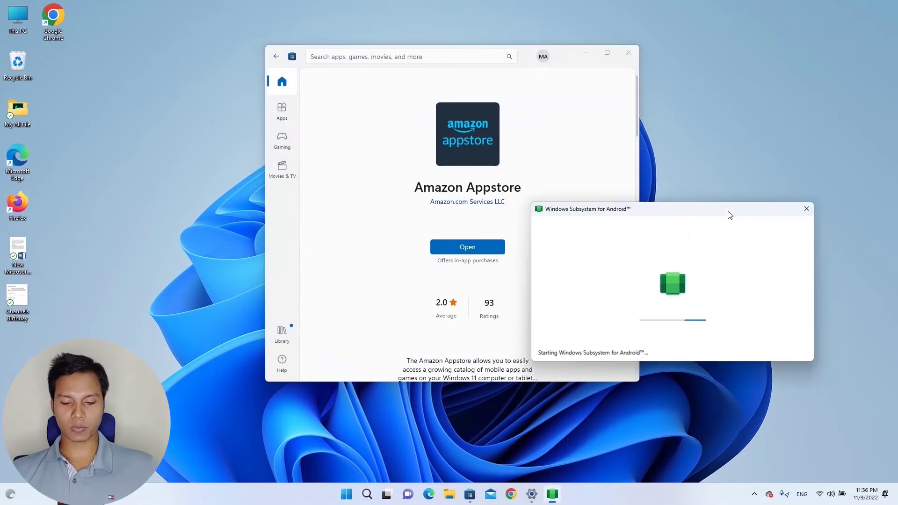
drag(491, 160, 715, 148)
drag(526, 63, 406, 63)
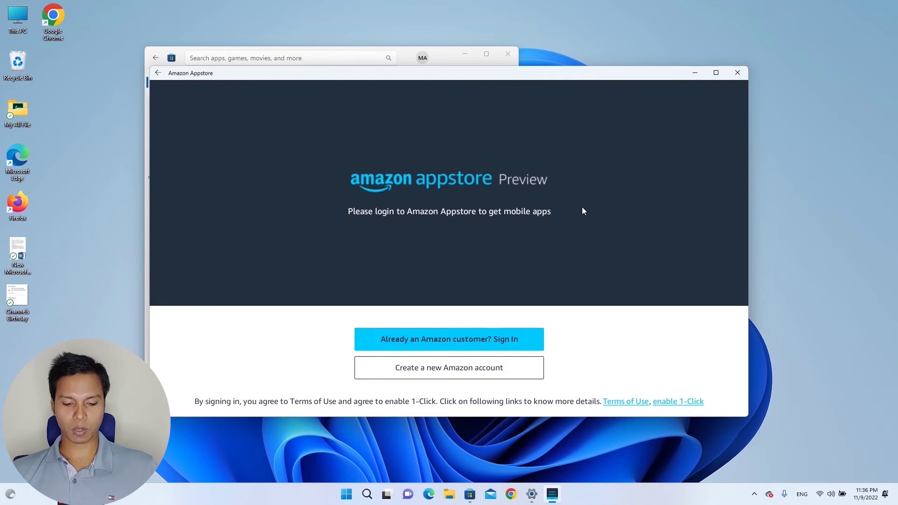
Close the Appstore sign-in window and launch Windows Subsystem for Android Settings from All apps.
click(736, 73)
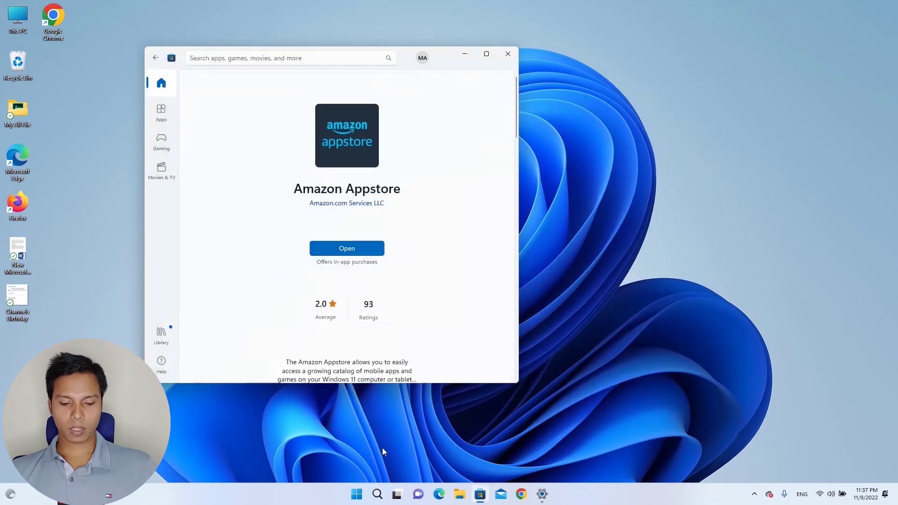
click(357, 494)
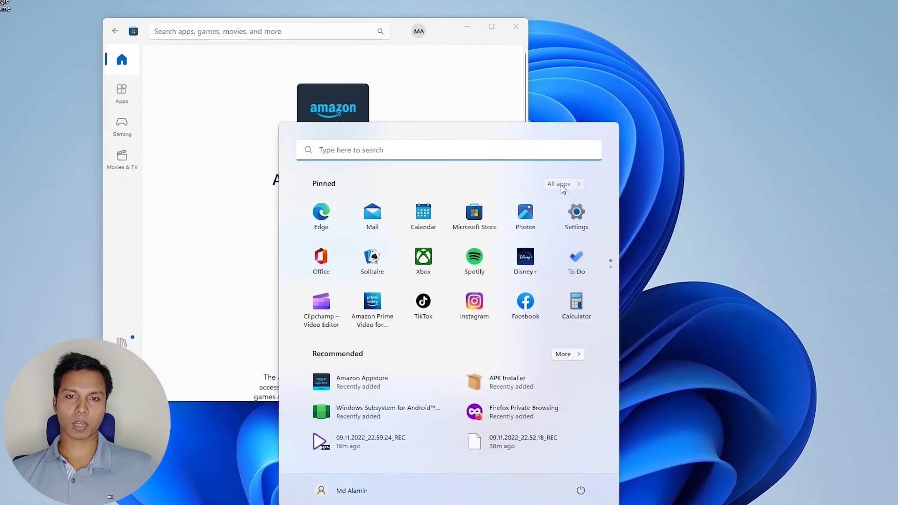
click(561, 184)
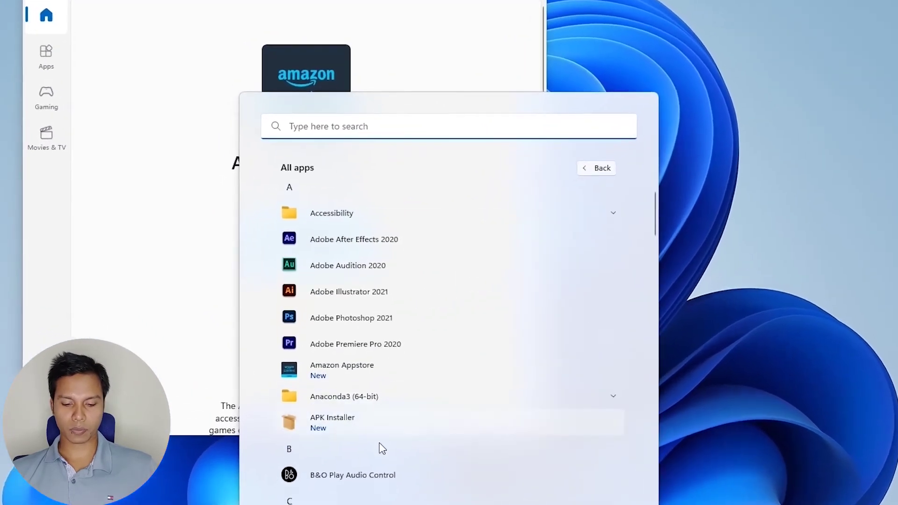
scroll(382, 448, down, 4)
scroll(382, 449, down, 3)
scroll(382, 450, down, 3)
scroll(382, 453, down, 2)
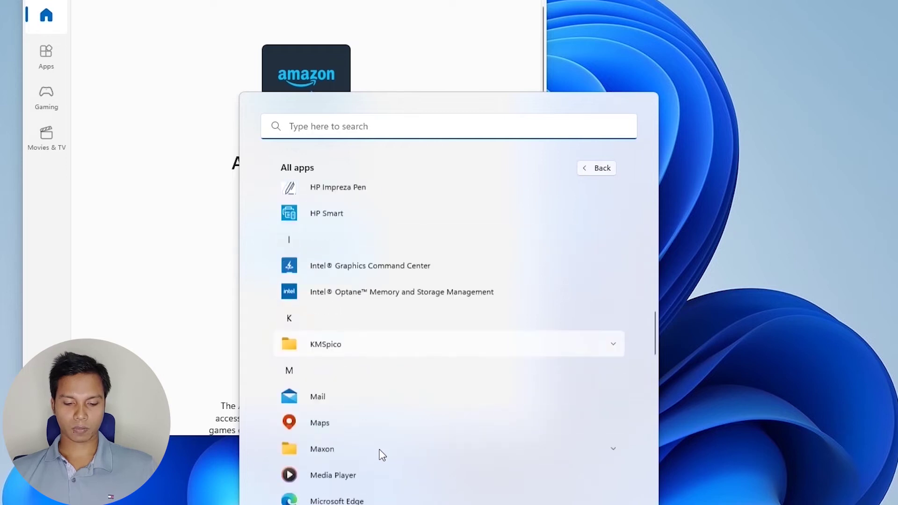
scroll(382, 455, down, 4)
scroll(382, 454, down, 4)
scroll(382, 455, down, 3)
scroll(382, 455, down, 2)
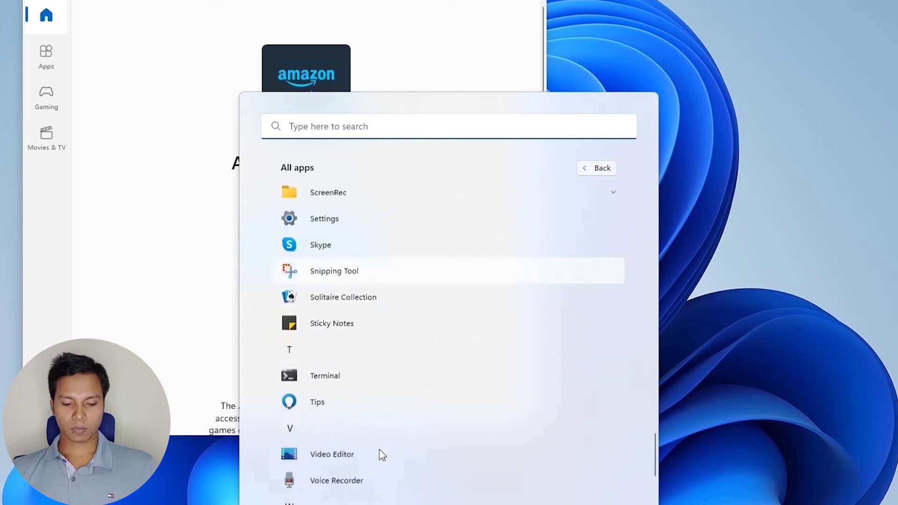
scroll(382, 455, down, 3)
scroll(382, 454, down, 2)
scroll(379, 442, down, 1)
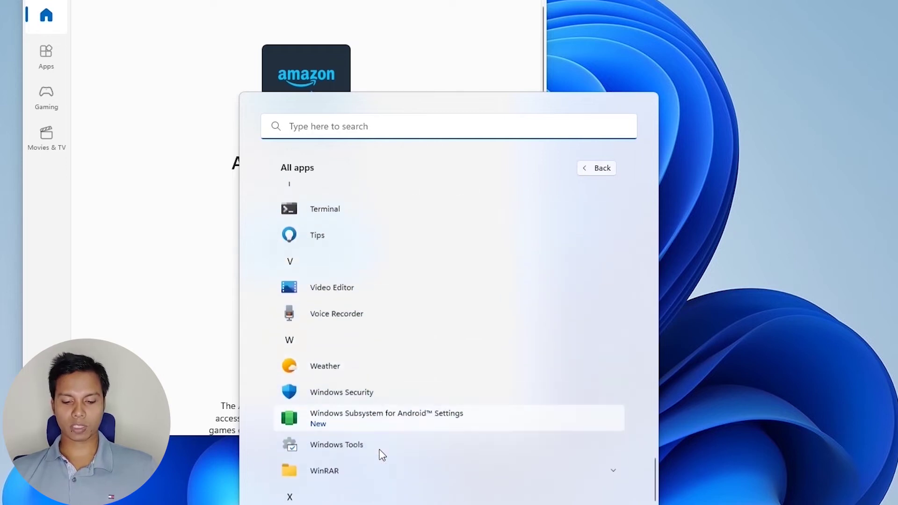
click(370, 419)
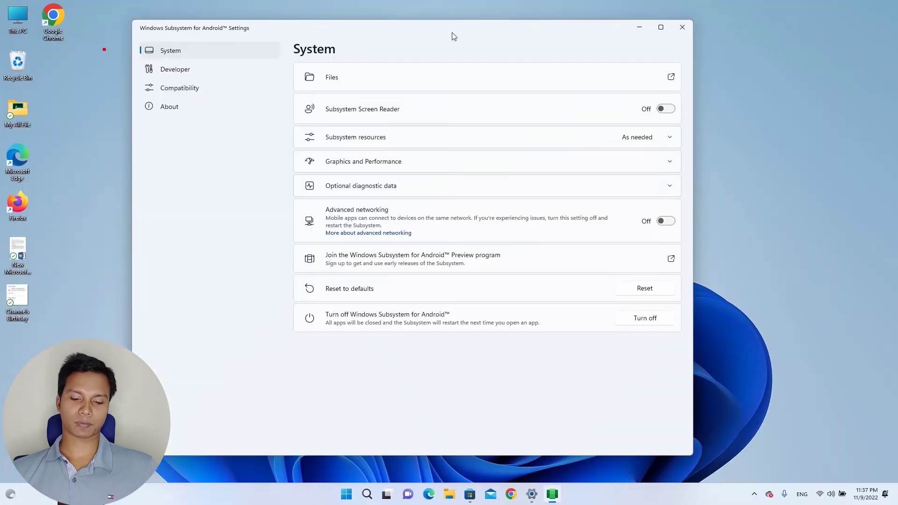
Turn on Developer mode in WSA Settings and allow the subsystem through the firewall.
click(194, 68)
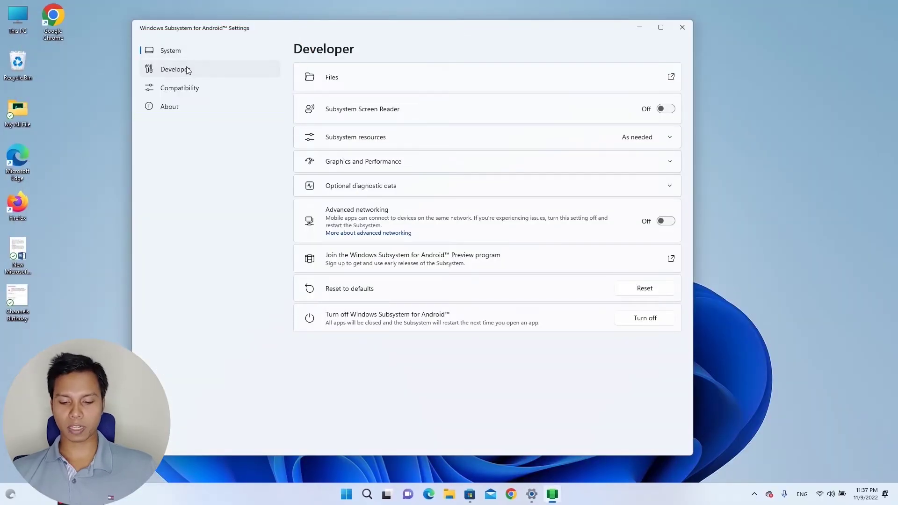
click(638, 80)
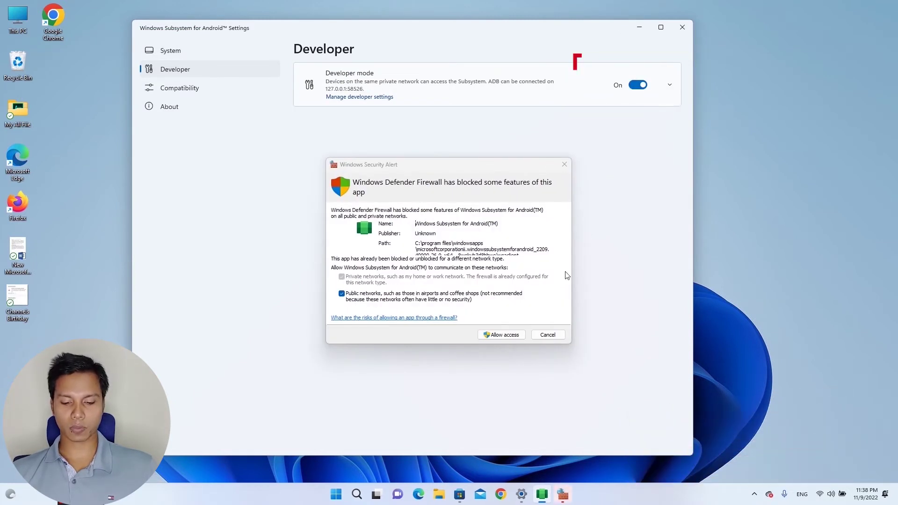
click(502, 336)
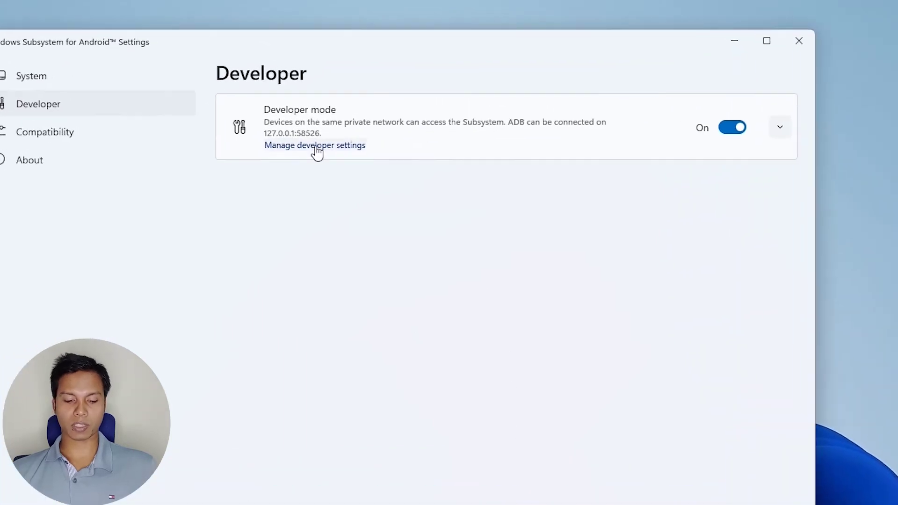
Check the Android developer options, return to System and close WSA Settings.
click(333, 125)
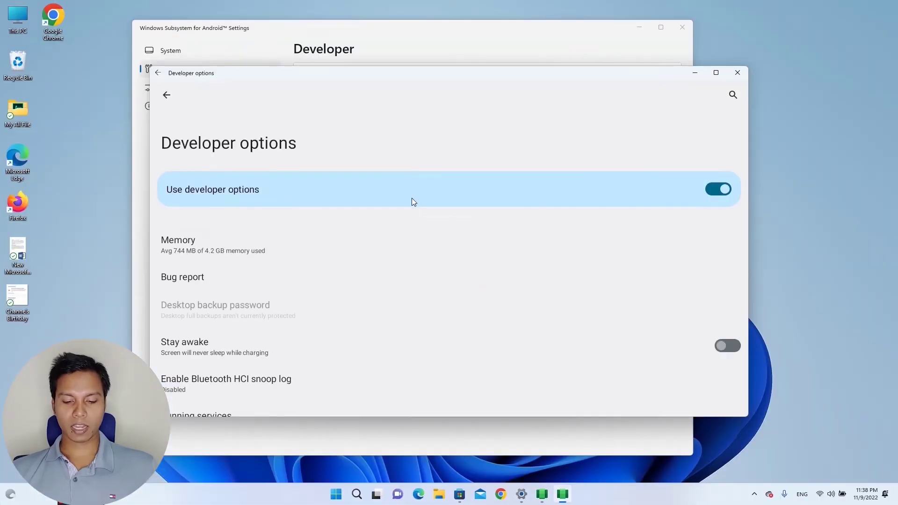
scroll(407, 252, down, 5)
scroll(408, 252, down, 5)
scroll(408, 251, down, 4)
scroll(408, 251, down, 4)
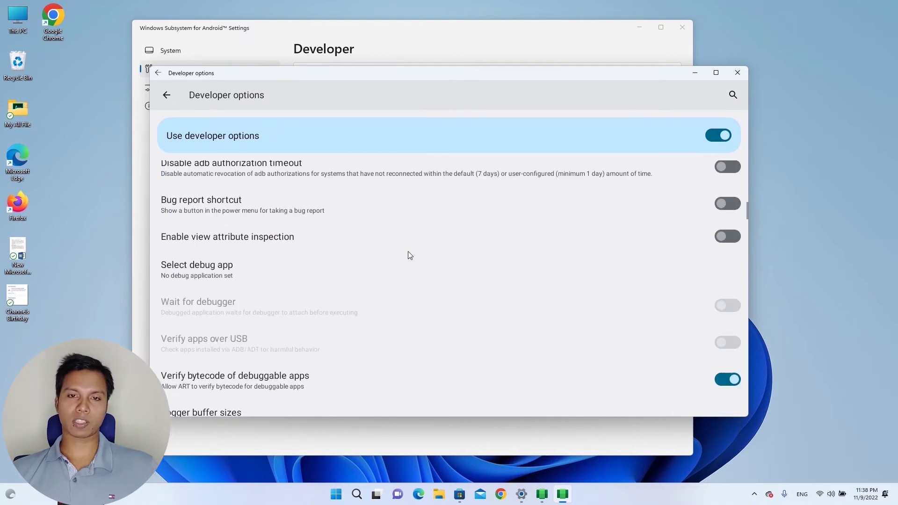
scroll(408, 251, down, 3)
scroll(407, 251, down, 3)
scroll(407, 251, up, 5)
scroll(408, 251, up, 5)
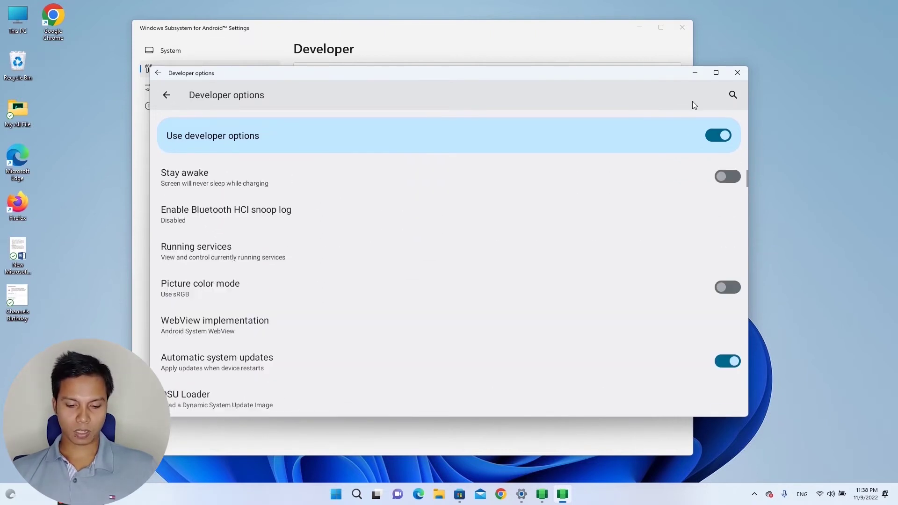
scroll(692, 102, up, 2)
click(745, 72)
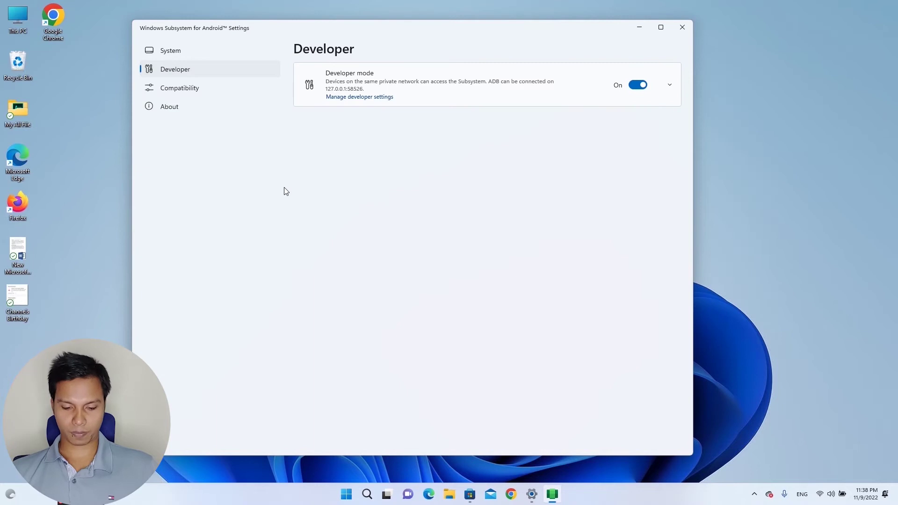
click(196, 51)
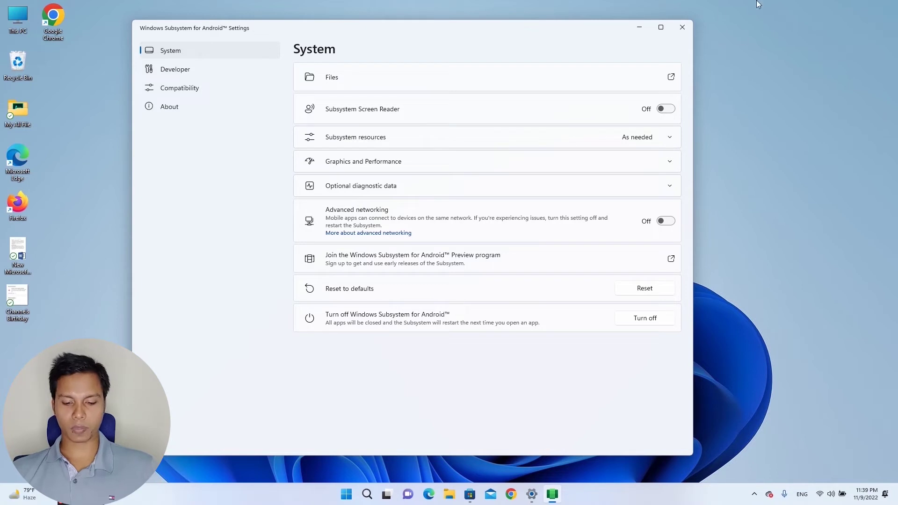
click(681, 28)
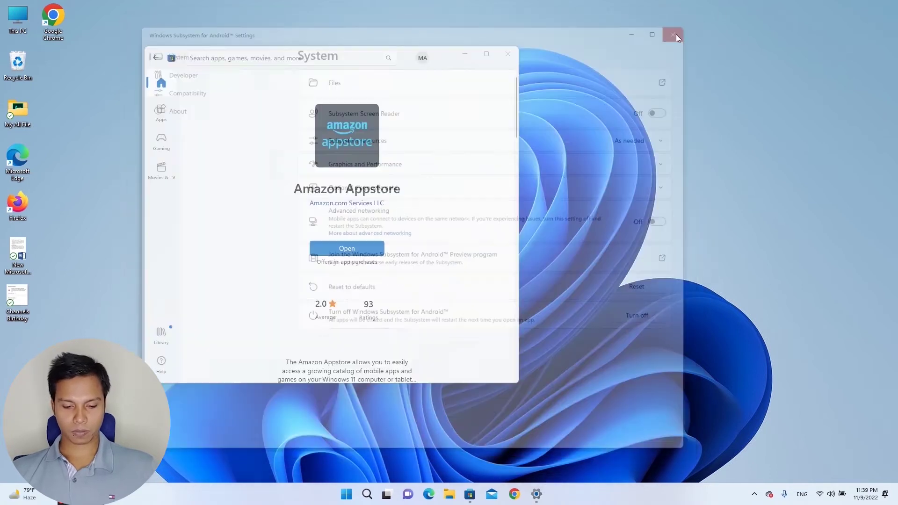
In Chrome, search 'aptoide app download' and go to the first Aptoide result.
click(465, 53)
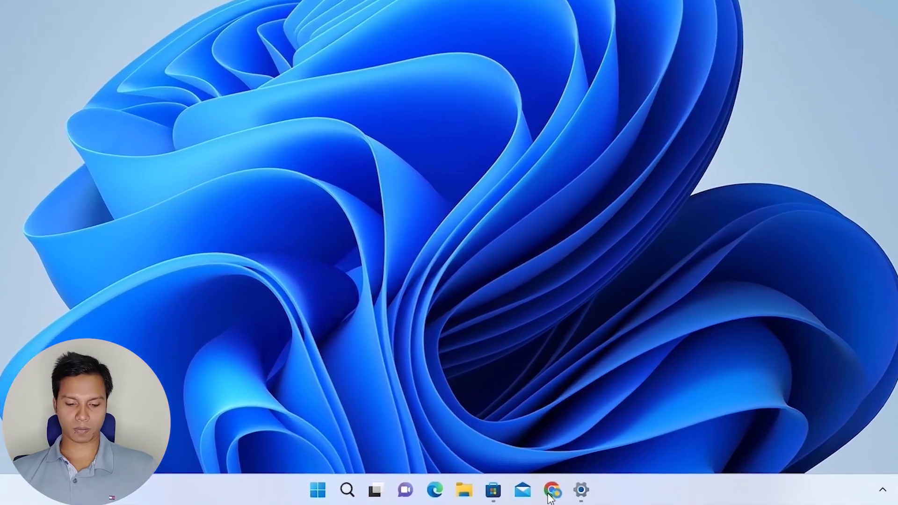
click(535, 491)
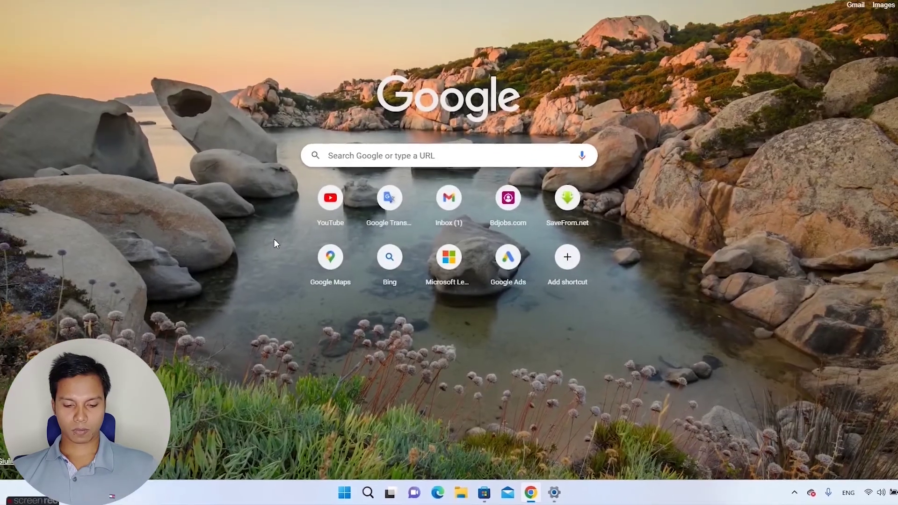
text(ap)
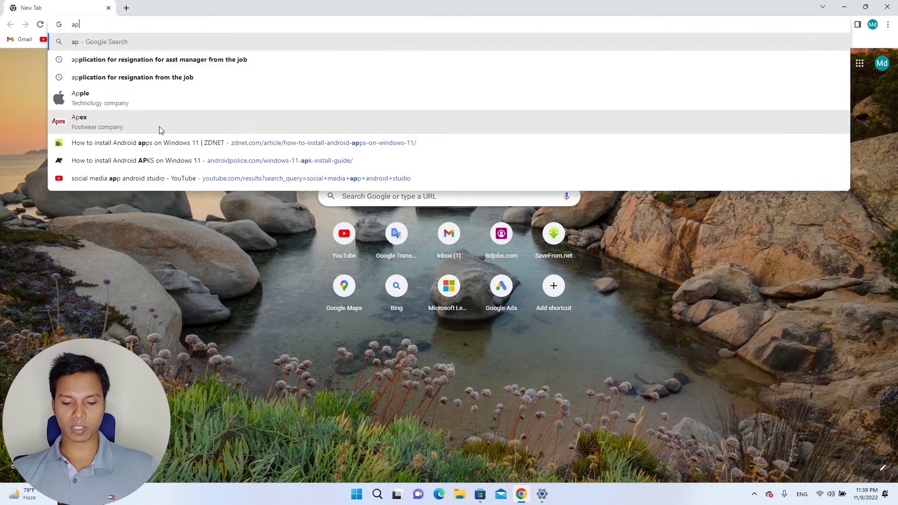
text(t)
text(oid)
text(e )
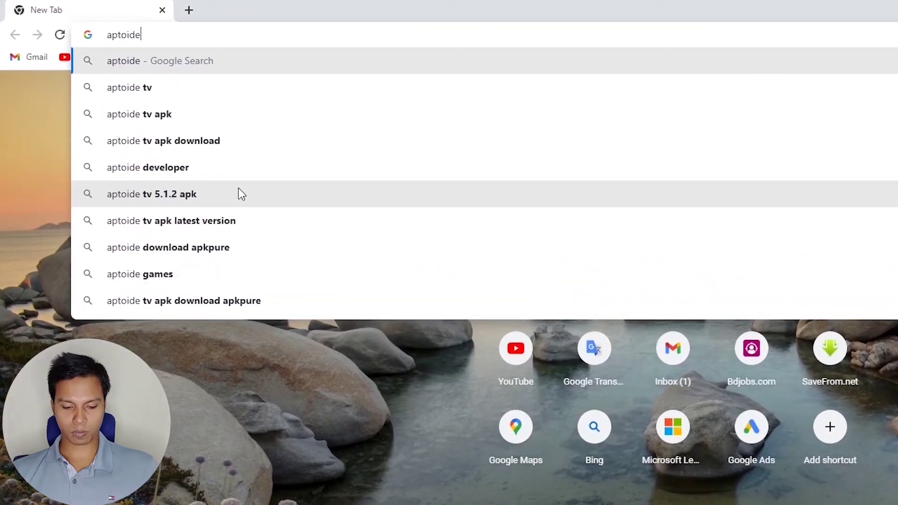
text(app download)
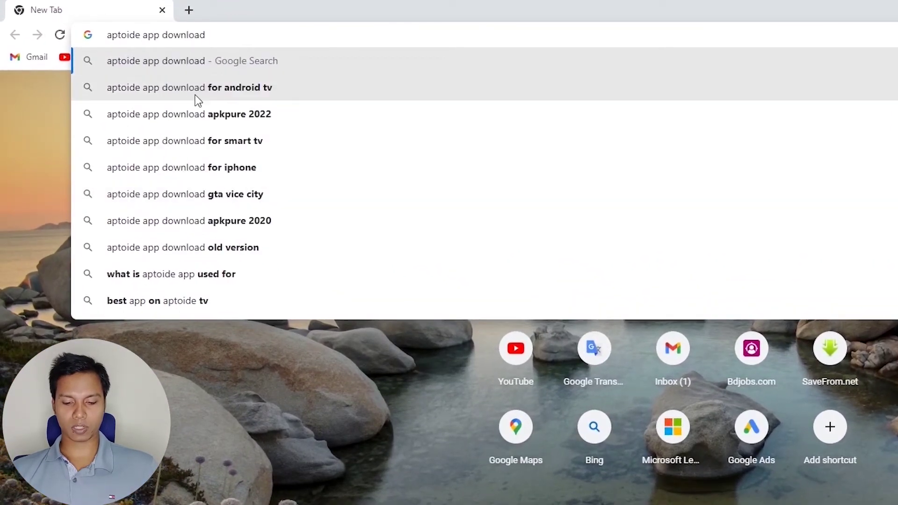
key(Return)
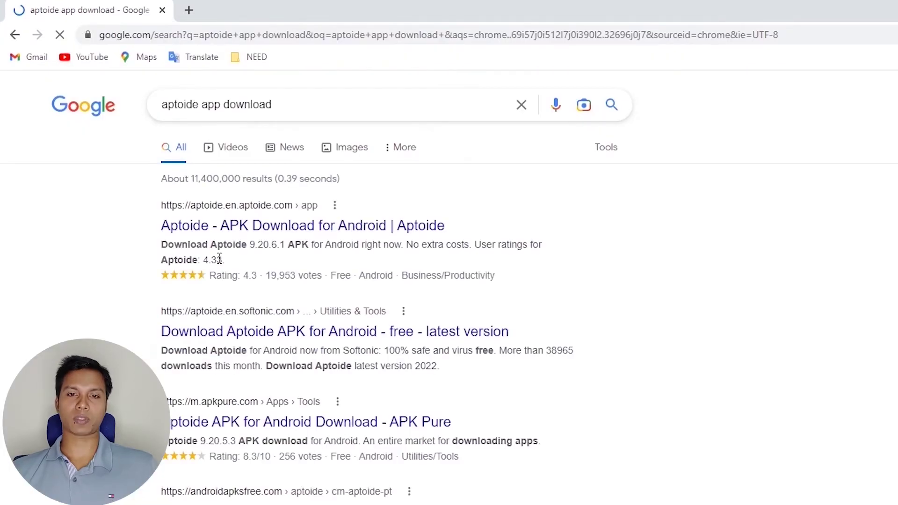
middle_click(238, 225)
click(256, 10)
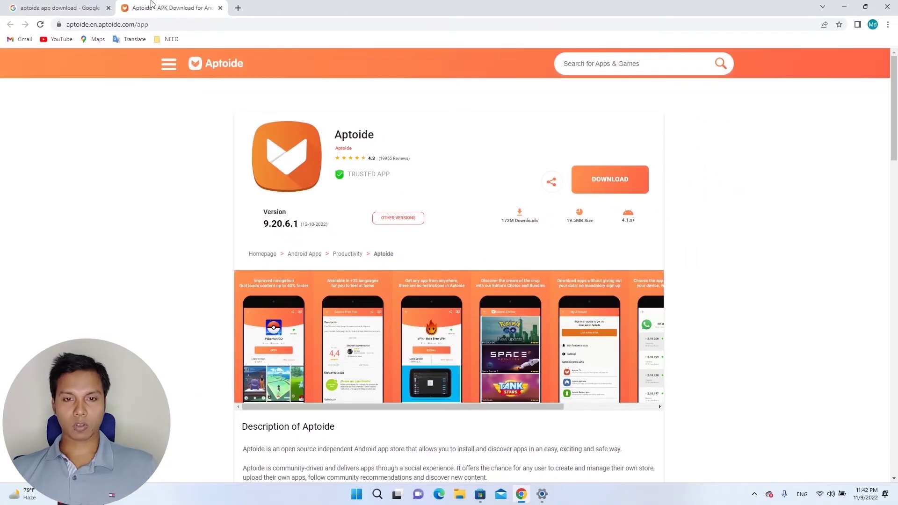
Download the Aptoide APK and show it in its Downloads folder.
click(626, 189)
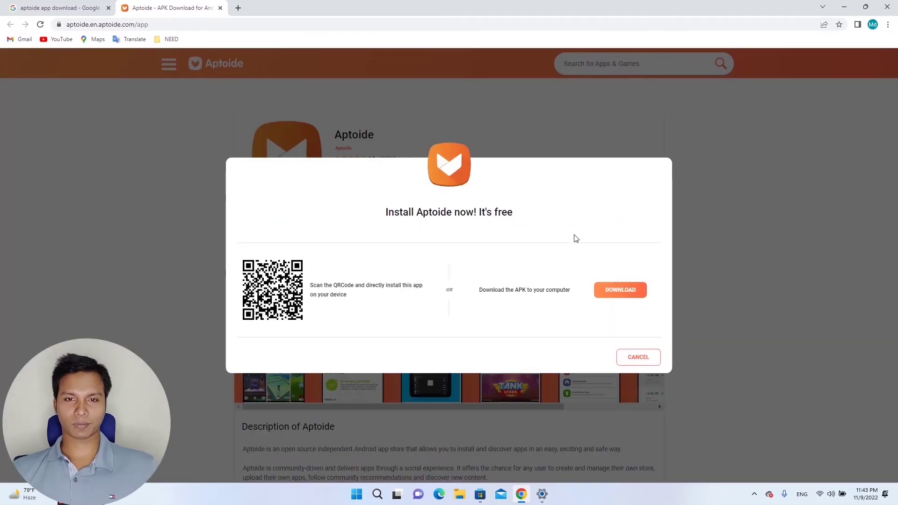
click(620, 290)
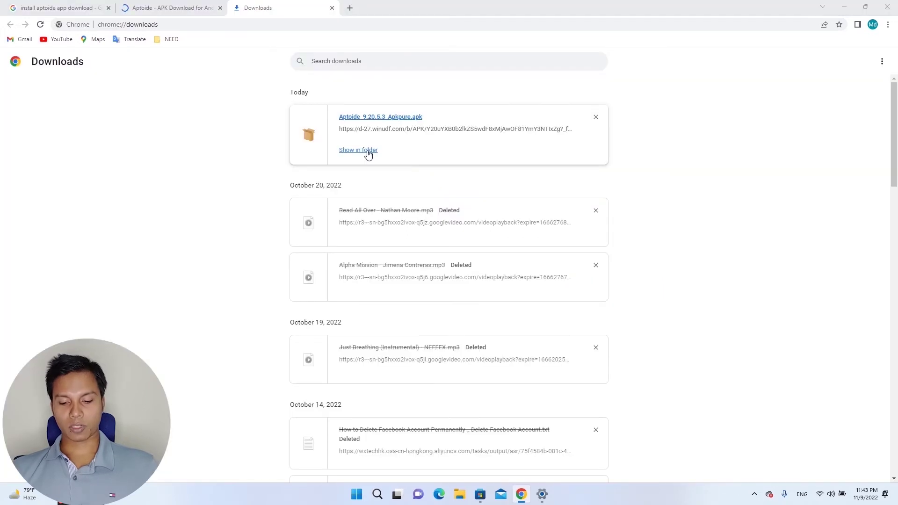
click(364, 151)
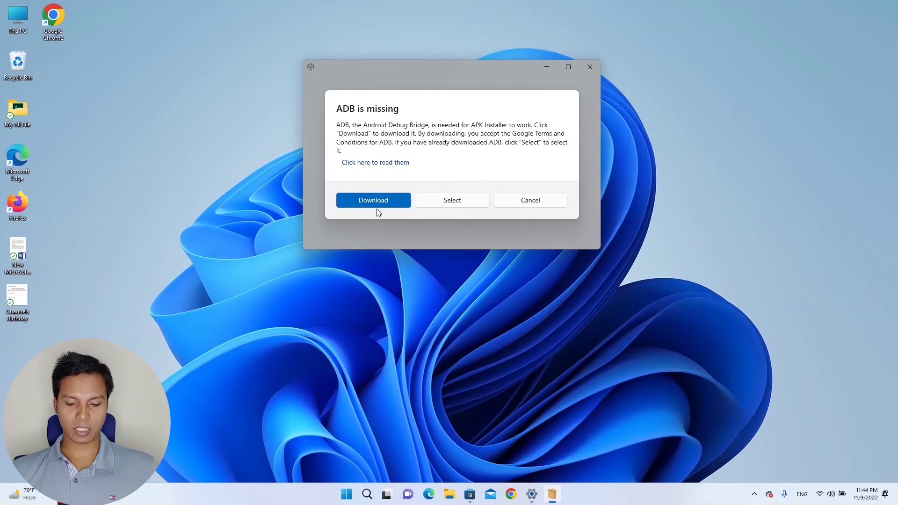
Download the missing ADB tool and always allow debugging from this computer.
click(396, 204)
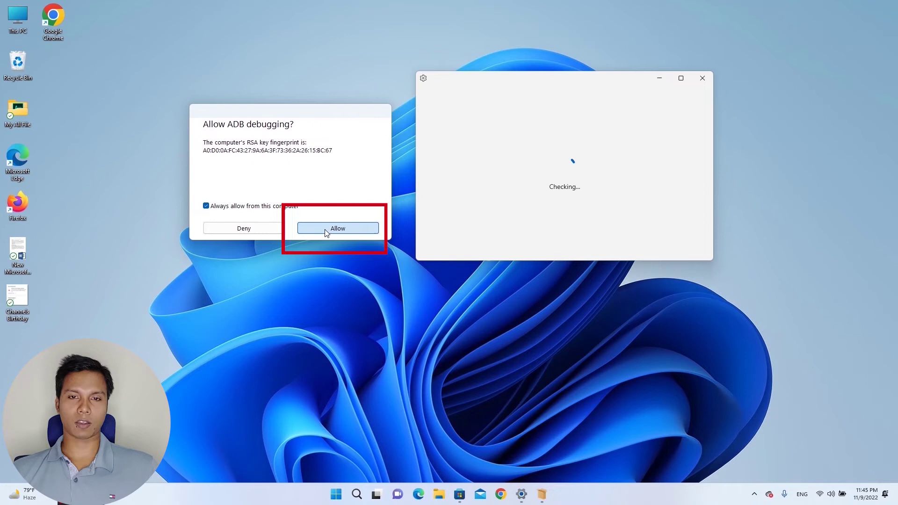
click(338, 228)
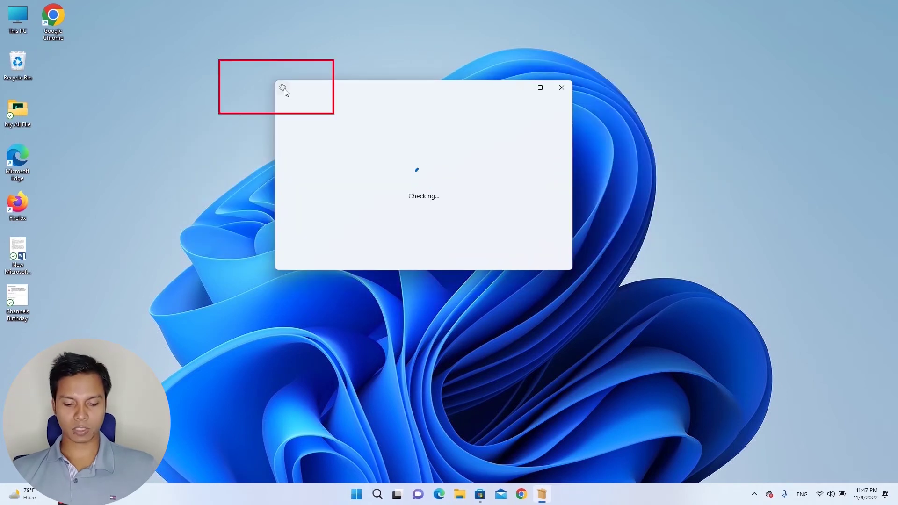
click(284, 89)
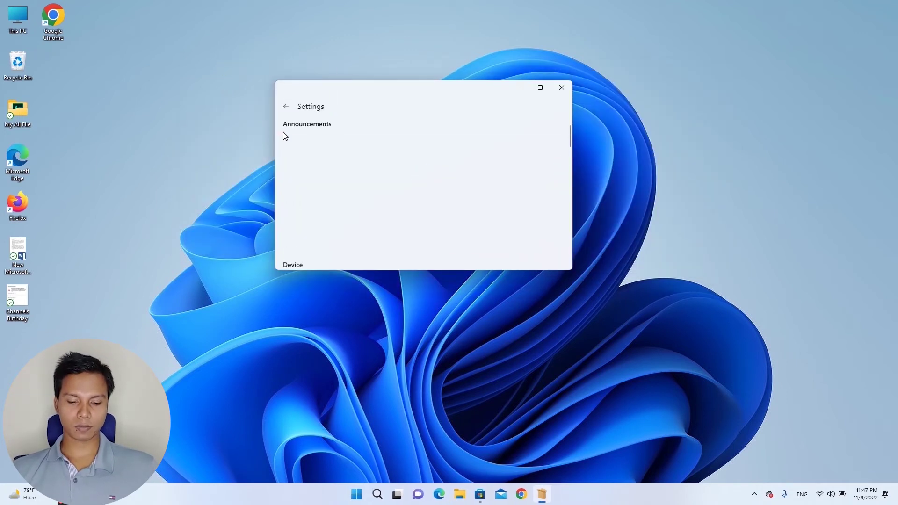
scroll(423, 197, down, 4)
scroll(423, 197, down, 3)
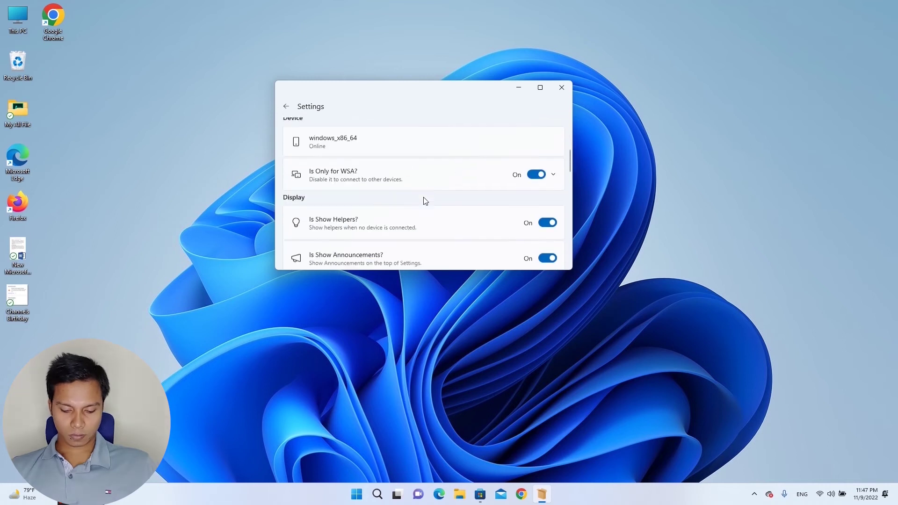
scroll(424, 197, down, 4)
scroll(422, 197, down, 4)
scroll(422, 199, down, 4)
scroll(423, 199, down, 4)
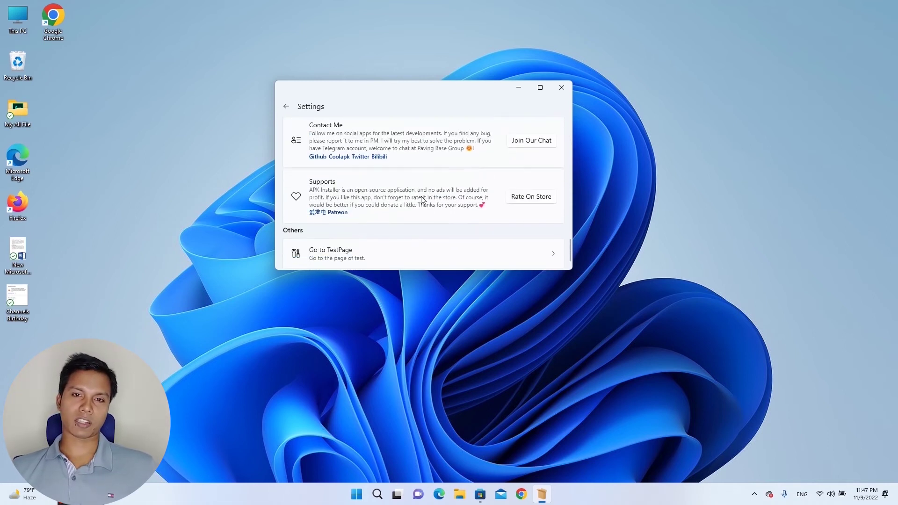
click(286, 105)
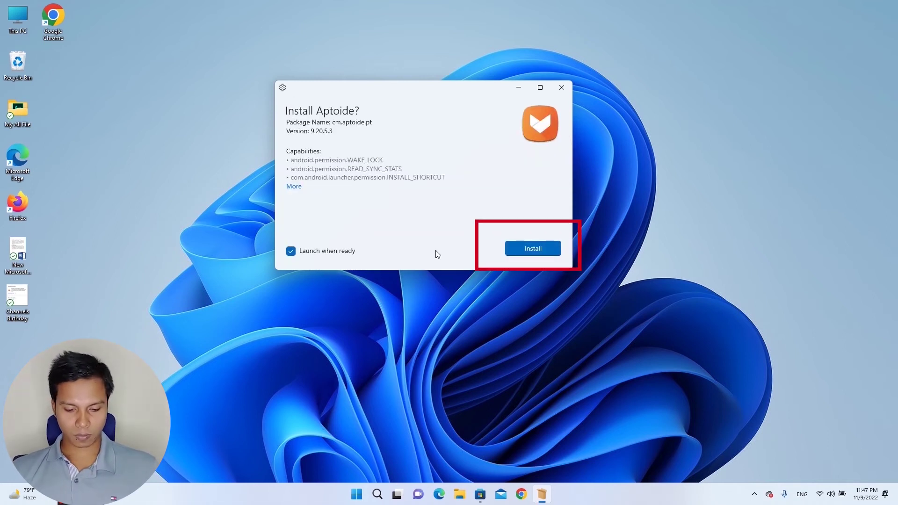
Install Aptoide through APK Installer with 'Launch when ready' unticked.
click(533, 248)
click(323, 246)
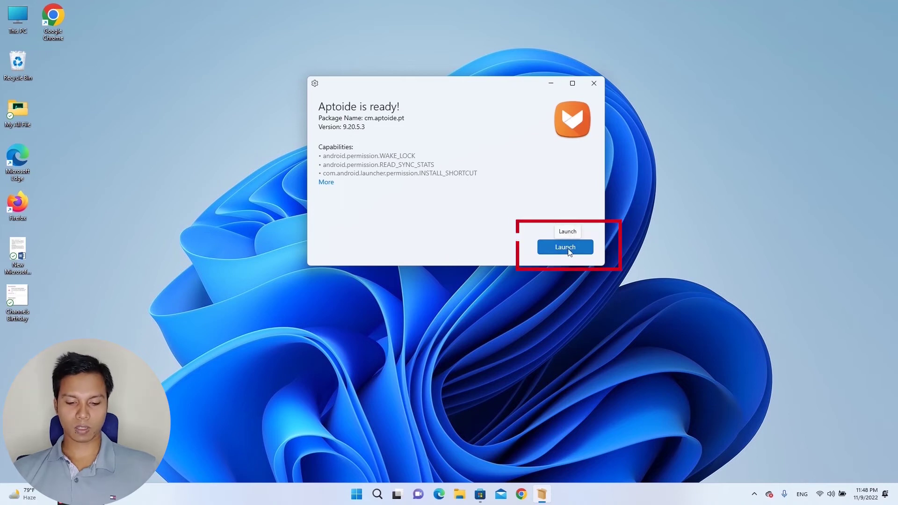
Launch Aptoide, accept its terms and privacy policy, and skip the onboarding to reach the home store.
click(565, 248)
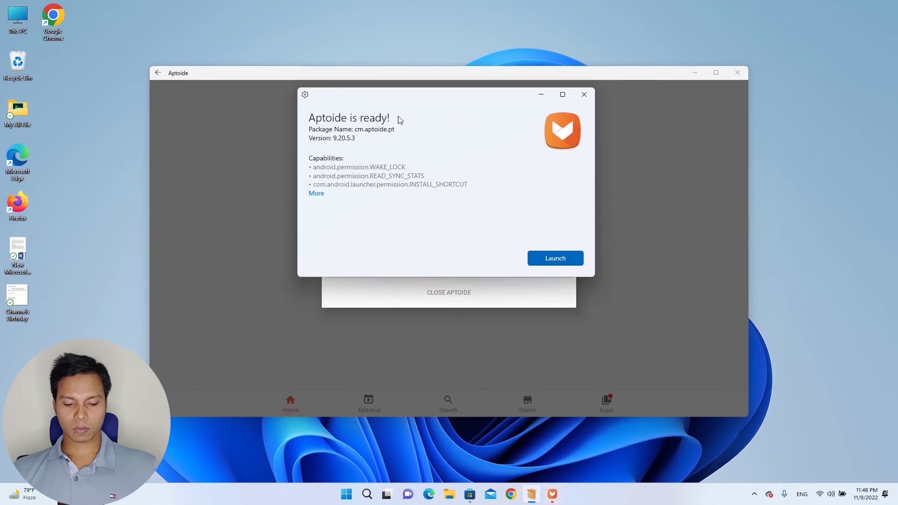
mouse_move(448, 86)
mouse_down()
mouse_move(189, 282)
mouse_move(365, 449)
mouse_up()
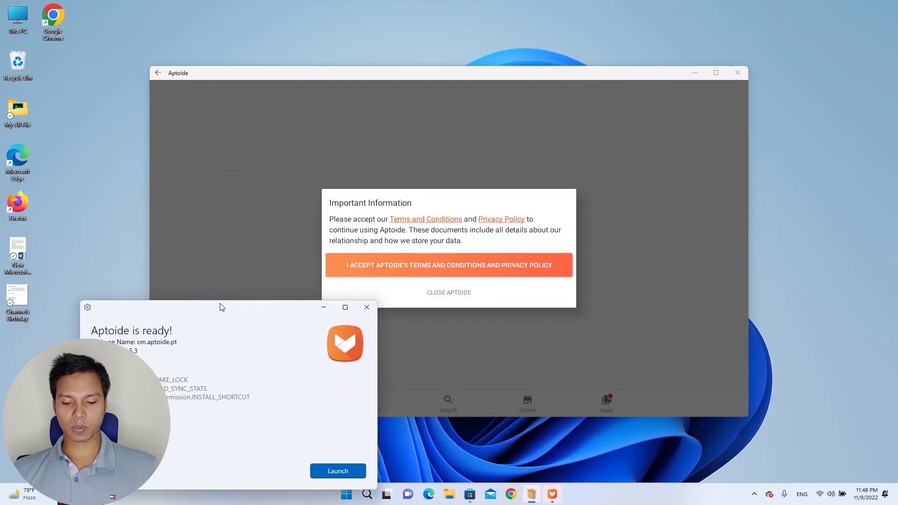
click(392, 267)
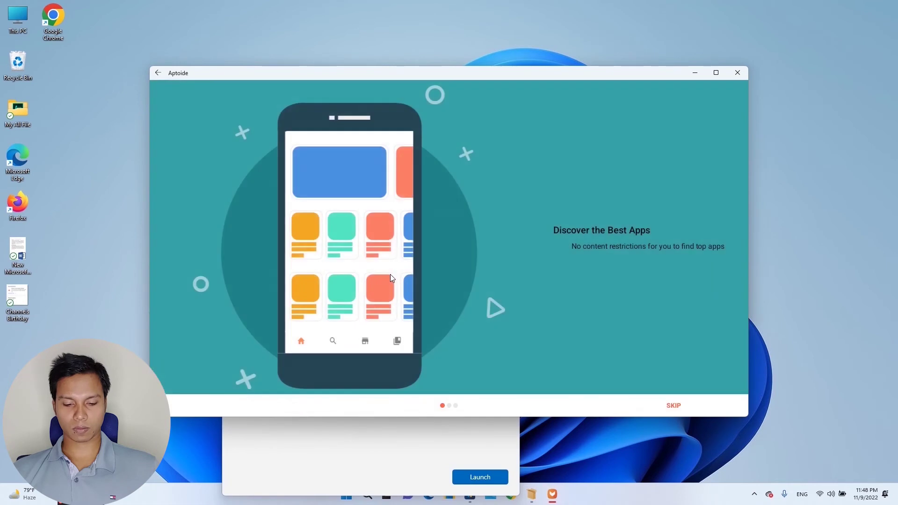
drag(466, 73, 457, 62)
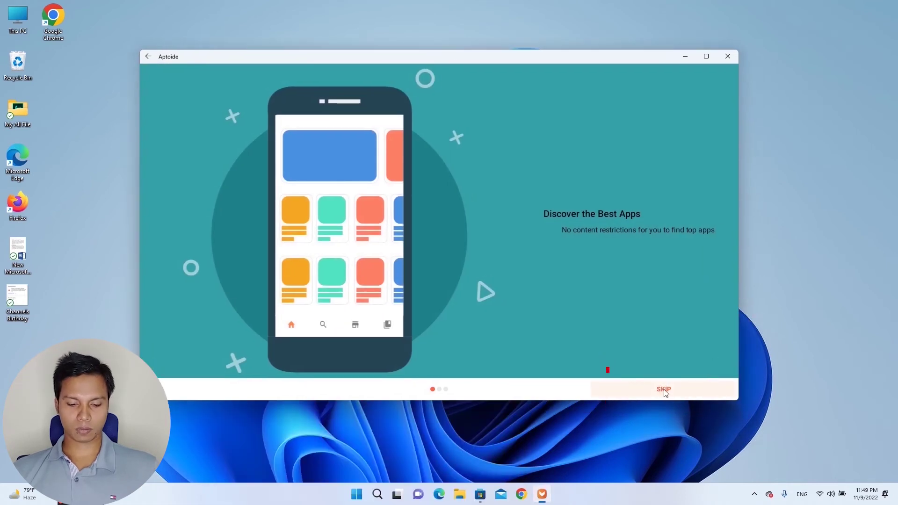
click(664, 390)
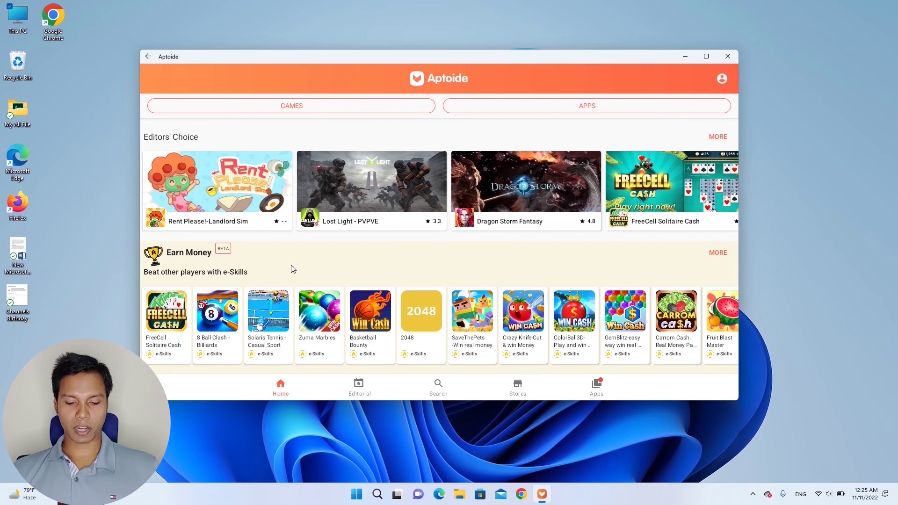
scroll(439, 282, down, 3)
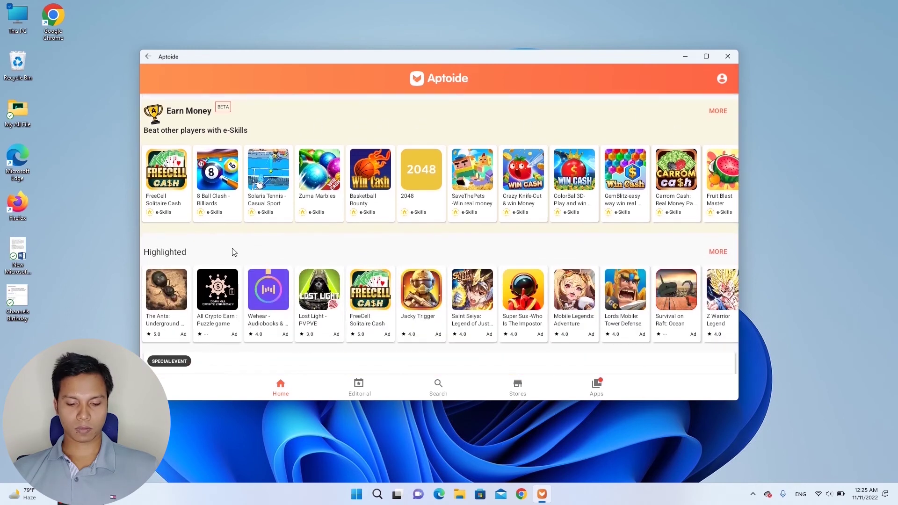
scroll(438, 282, down, 5)
Install Gangster Crime, Mafia City from its Aptoide page, launch it to the menu, then close it.
click(268, 187)
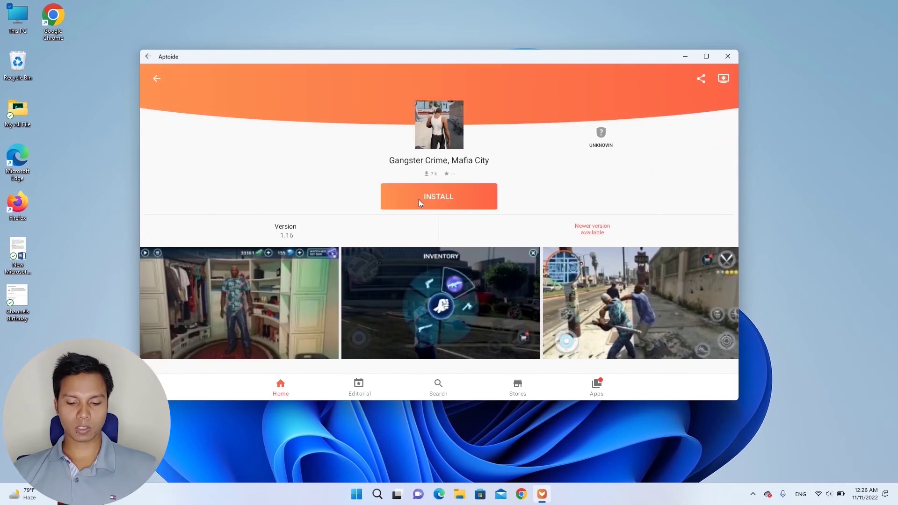
click(419, 199)
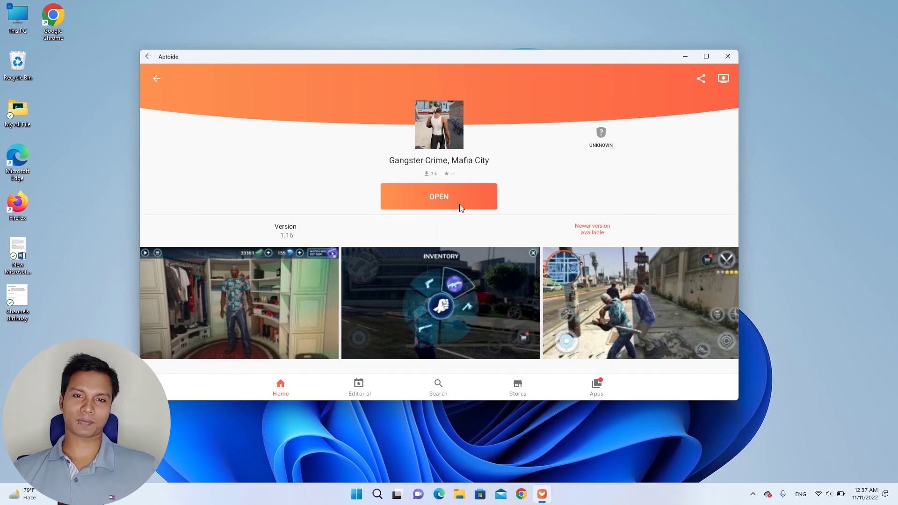
click(433, 192)
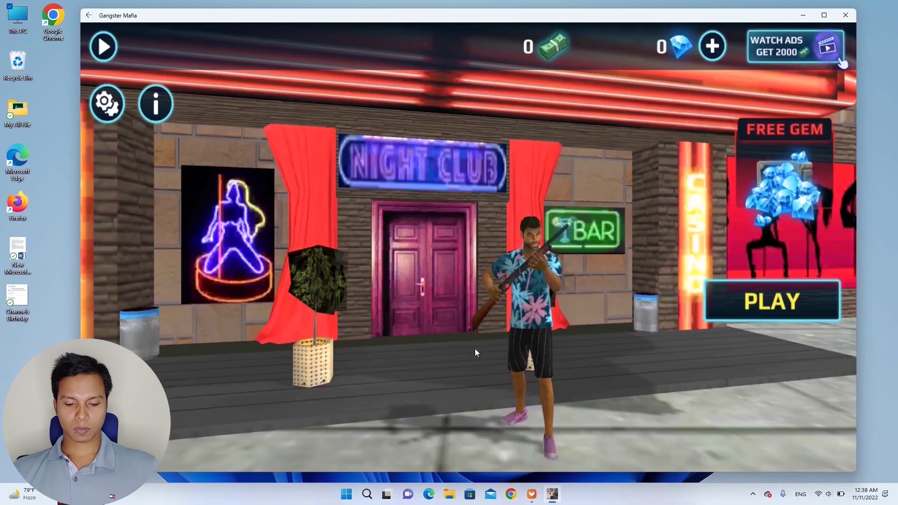
click(845, 17)
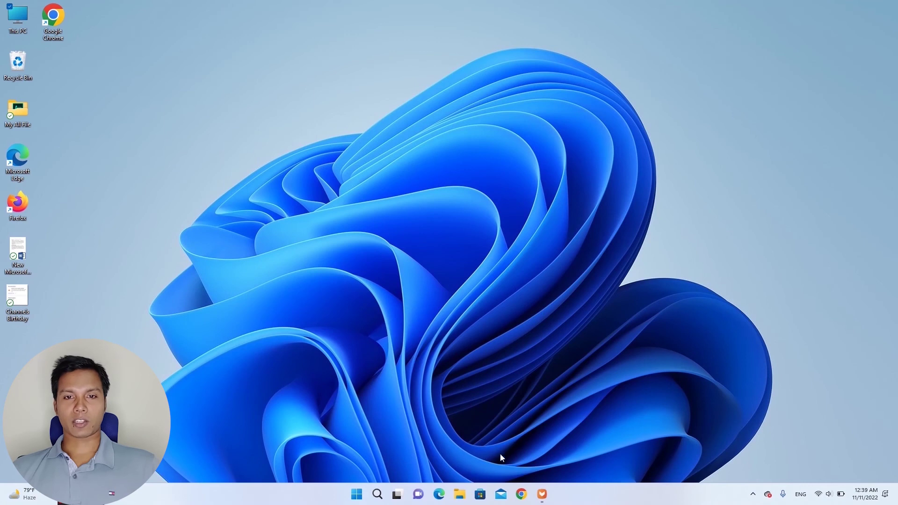
Check Aptoide's Apps list shows Gangster Mafia as installed, then close the store.
click(540, 495)
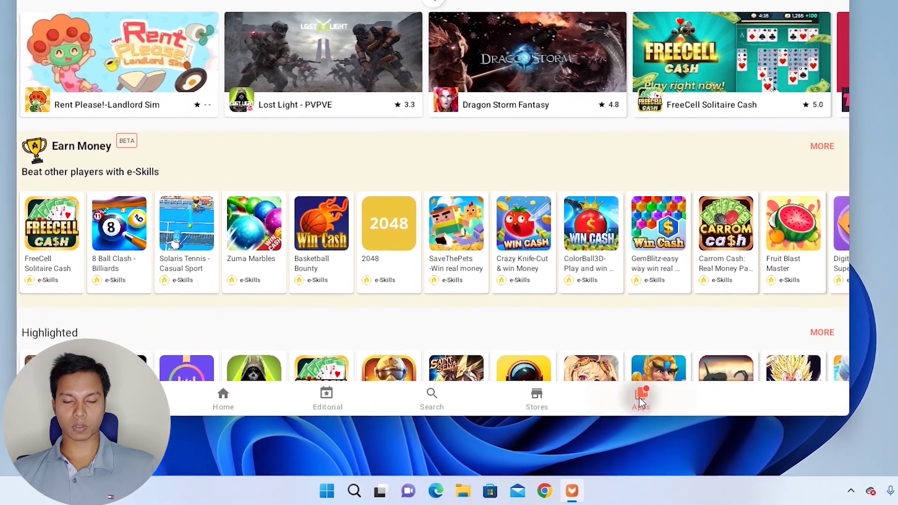
click(640, 397)
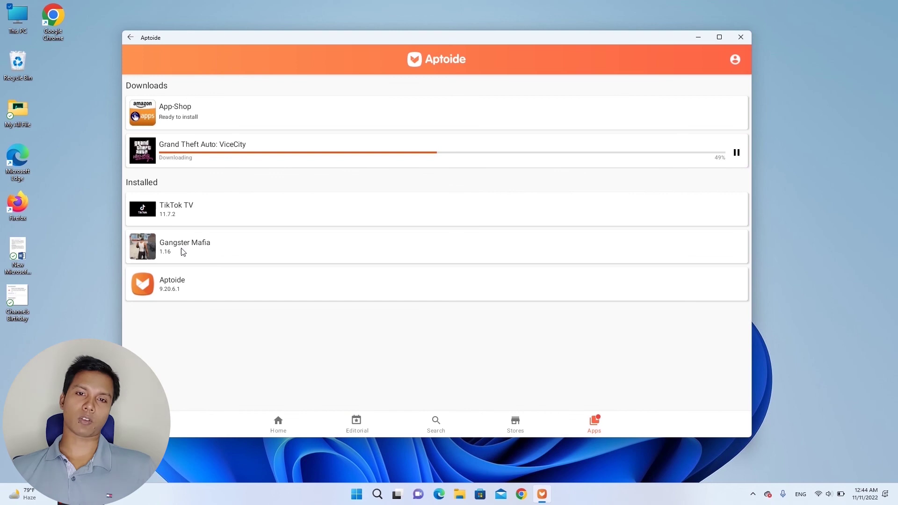
click(742, 38)
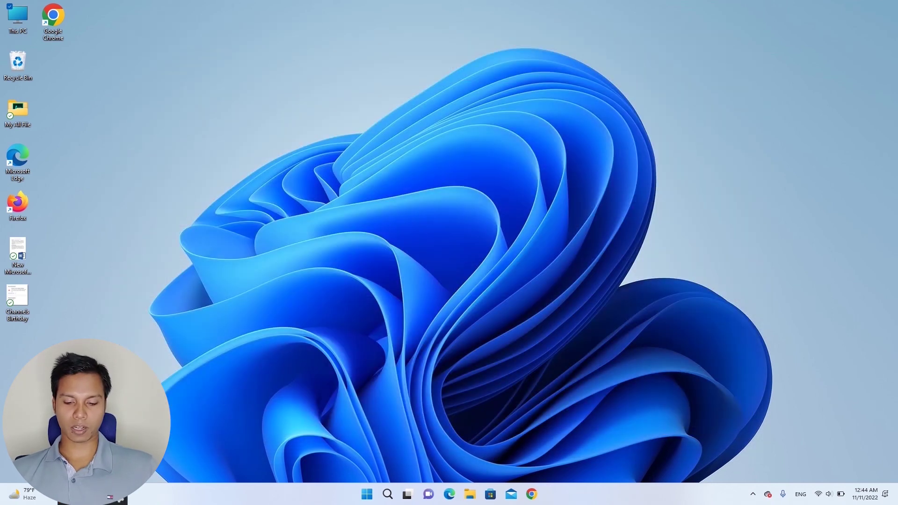
Launch Gangster Mafia from the Start menu's All apps list under G.
click(366, 494)
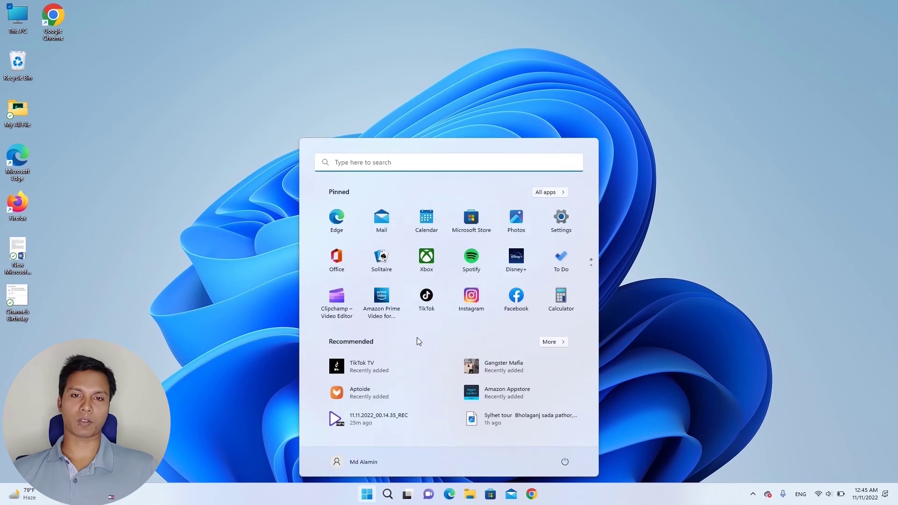
click(547, 193)
scroll(451, 336, down, 3)
scroll(451, 337, down, 3)
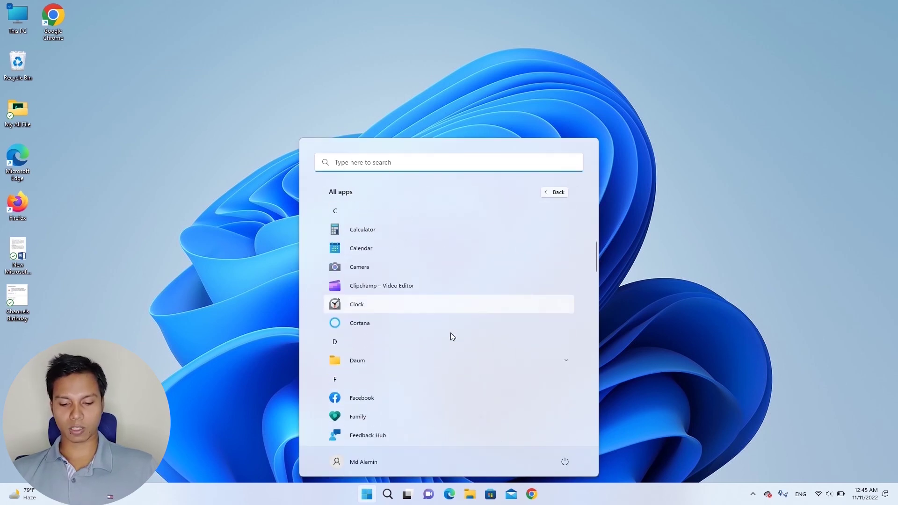
scroll(451, 336, down, 2)
scroll(451, 337, down, 2)
scroll(372, 372, down, 2)
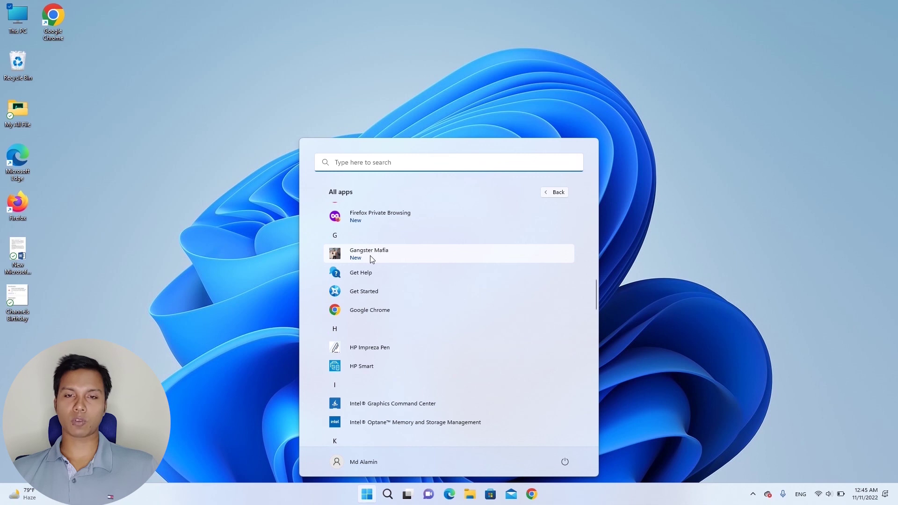
click(370, 256)
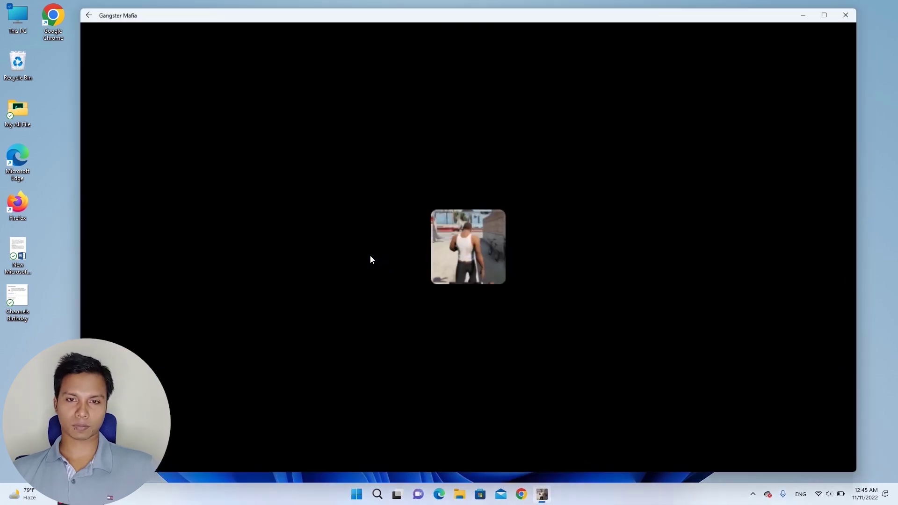